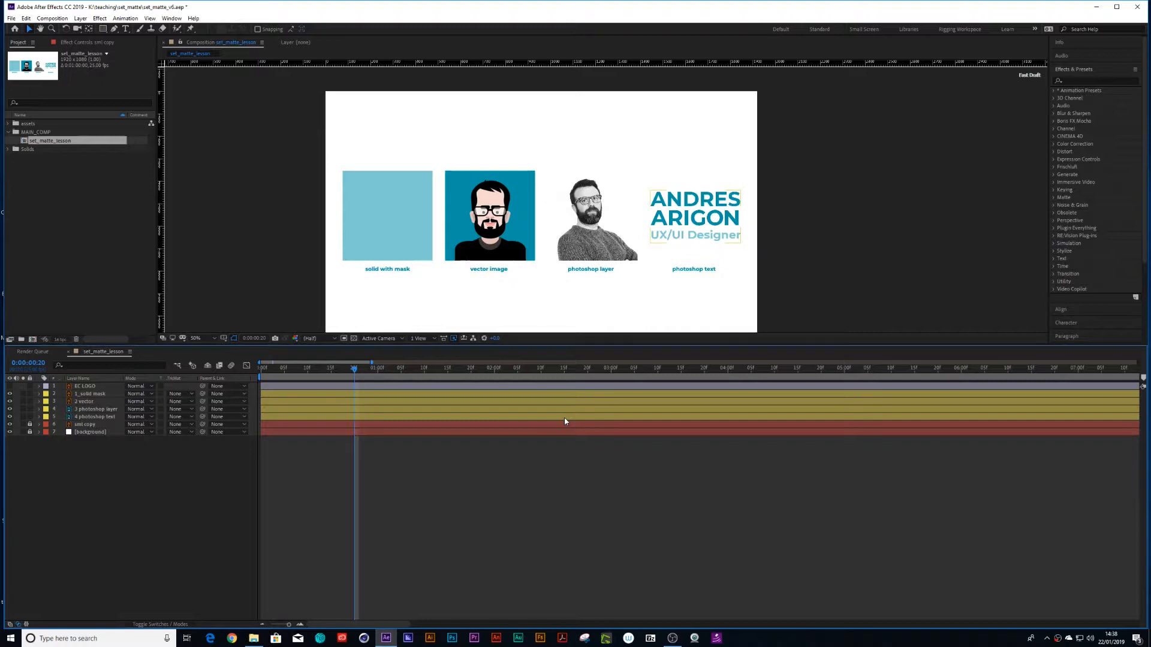
# Switch the timeline to show layer switches instead of modes and track mattes.
pyautogui.click(566, 410)
pyautogui.click(160, 624)
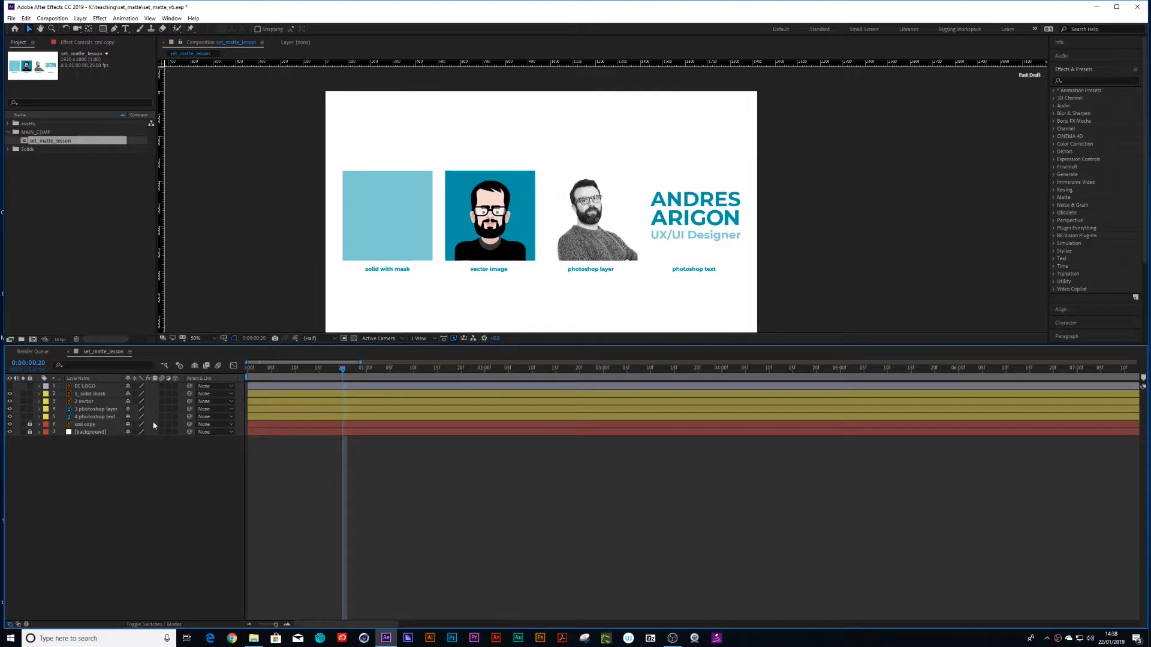
pyautogui.click(114, 395)
# Add a new teal solid layer on top of the set_matte_lesson composition.
pyautogui.click(79, 19)
pyautogui.moveTo(93, 29)
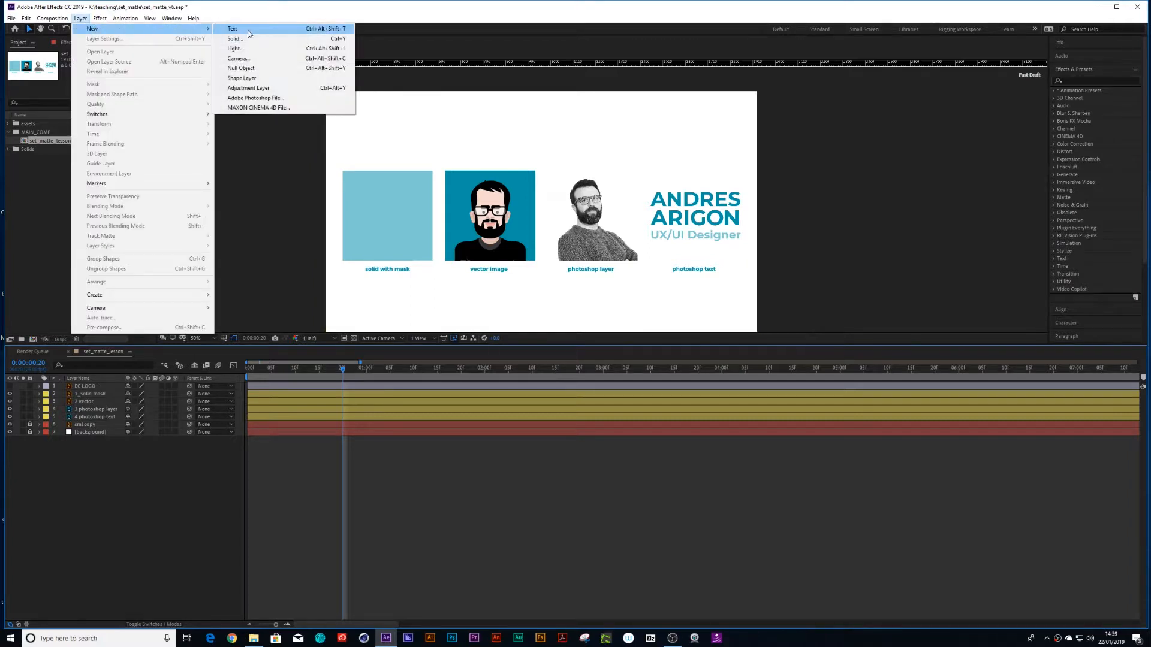
pyautogui.click(248, 40)
pyautogui.click(843, 424)
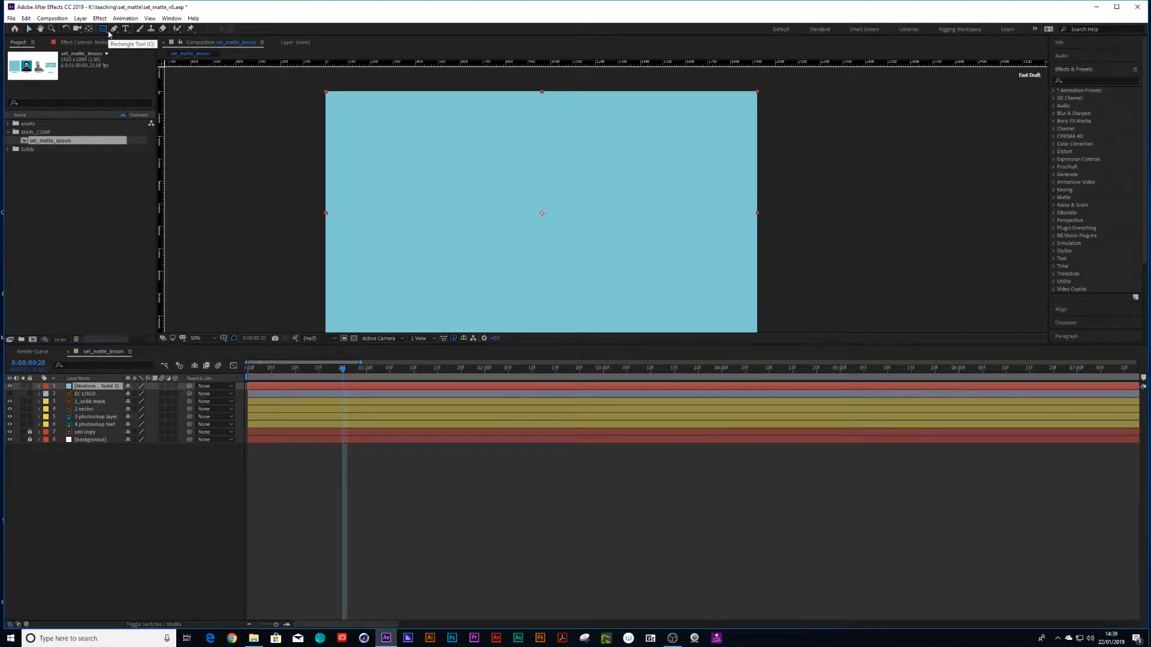
# Show the proportional grid and mask the solid to a horizontal band over the four images.
pyautogui.hotkey('alt', "'")
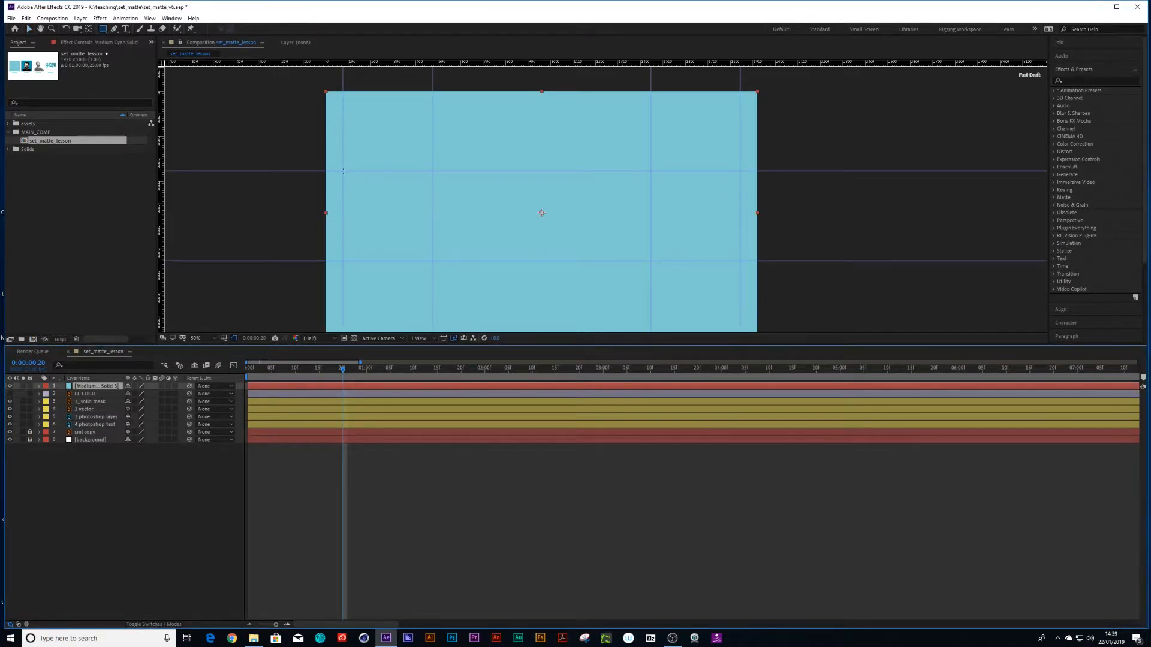
pyautogui.moveTo(342, 171); pyautogui.dragTo(739, 263)
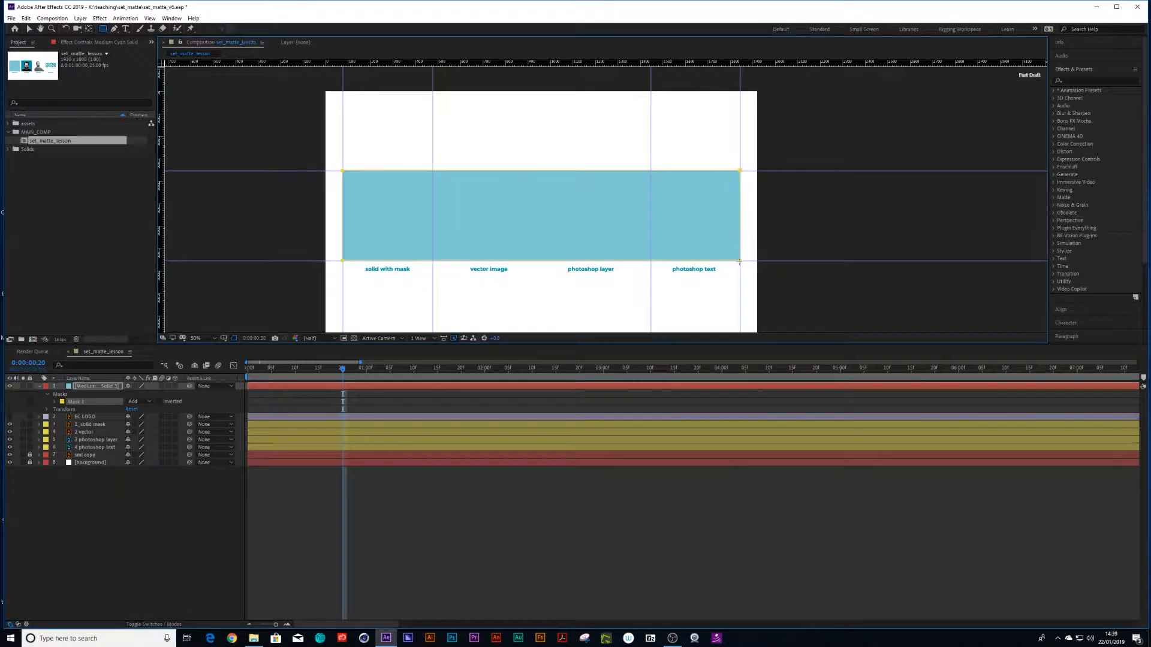
pyautogui.click(40, 389)
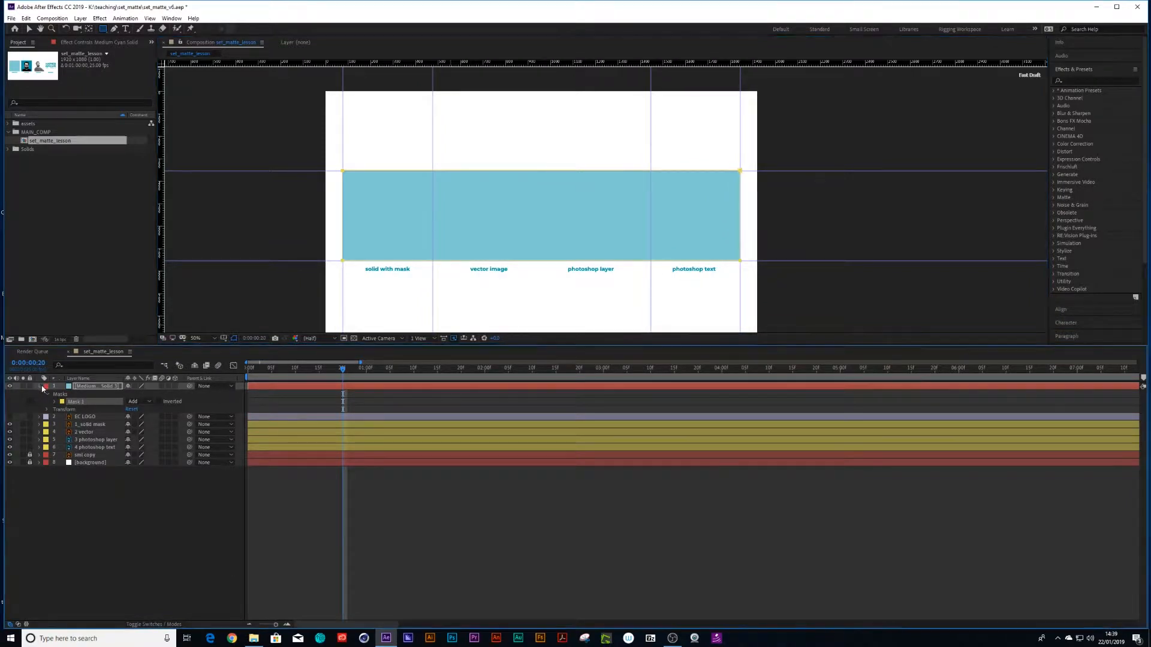
pyautogui.press('Home')
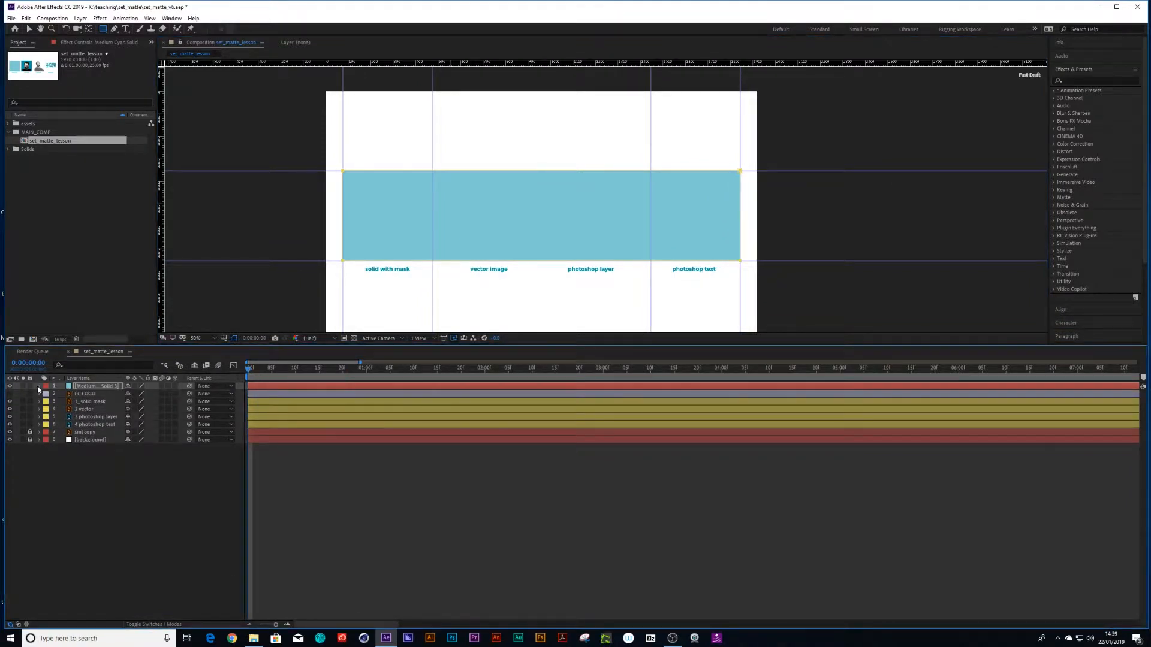
# Keyframe the solid's Position sliding upward off the images between frame 0 and frame 10.
pyautogui.press('m')
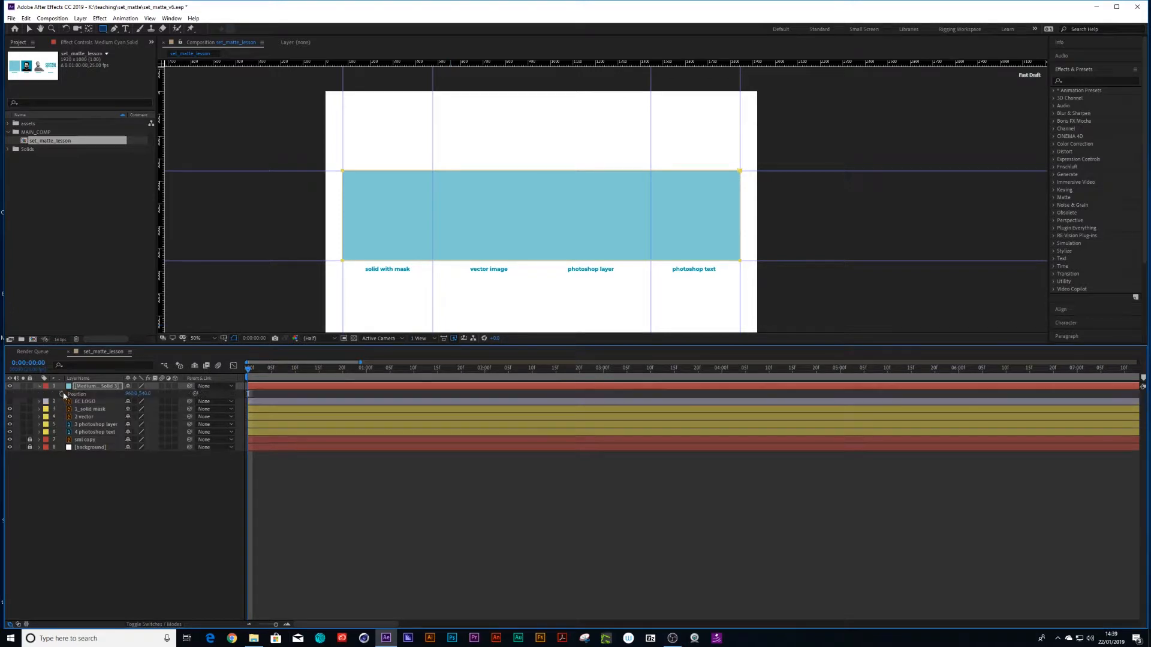
pyautogui.moveTo(250, 369); pyautogui.dragTo(297, 369)
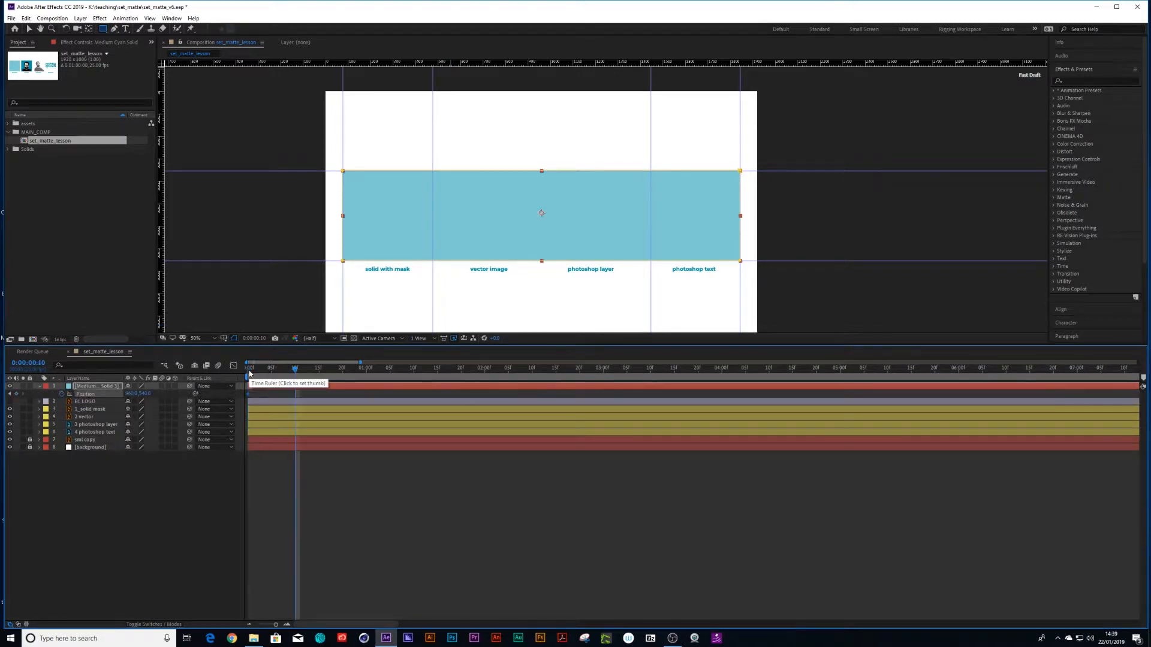
pyautogui.click(18, 395)
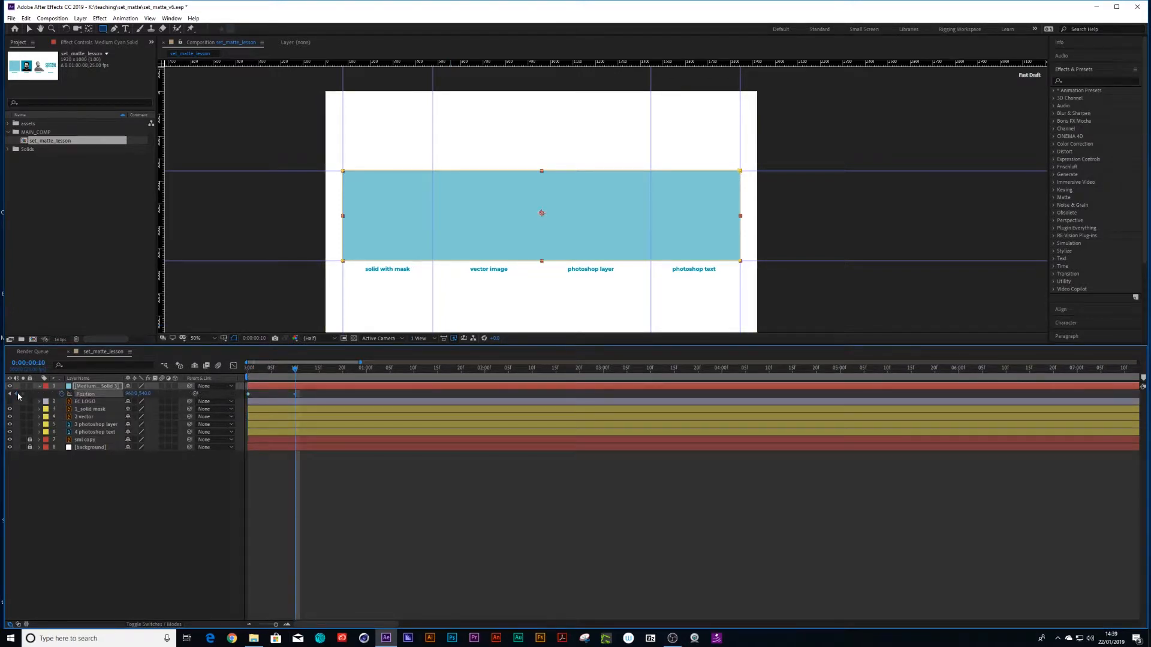
pyautogui.hotkey('shift', 'Up')
pyautogui.hotkey('shift', 'Up')
pyautogui.hotkey('shift', 'Up')
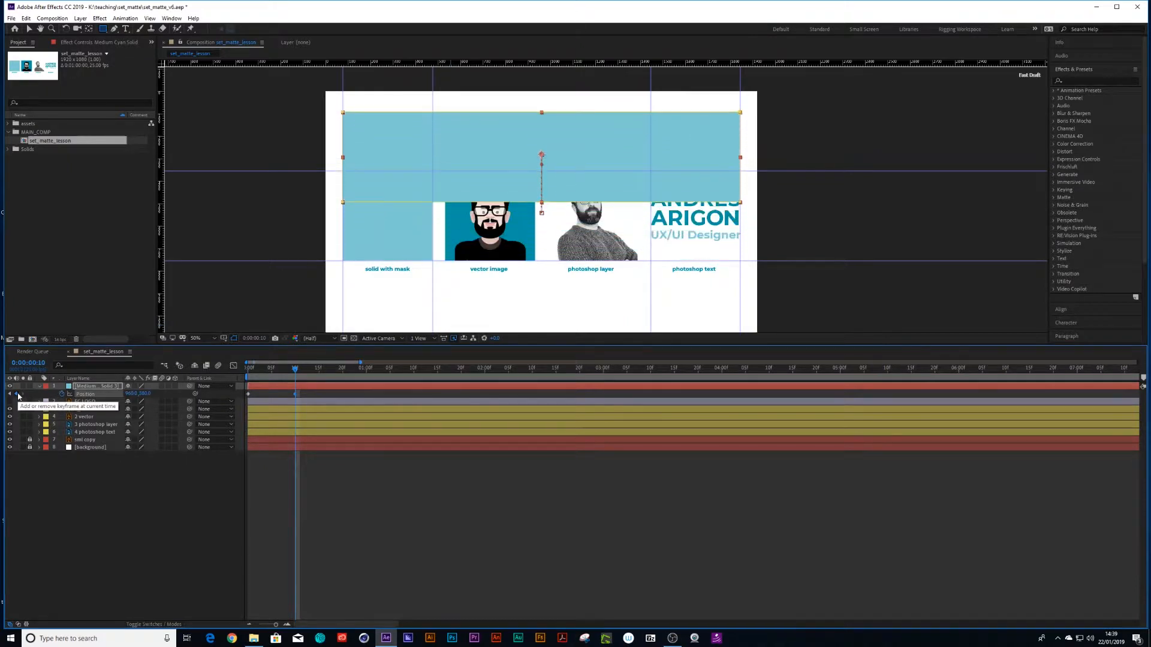
pyautogui.hotkey('shift', 'Up')
pyautogui.hotkey('shift', 'Up')
pyautogui.hotkey('shift', 'Up')
pyautogui.hotkey('shift', 'Up')
pyautogui.hotkey('shift', 'Up')
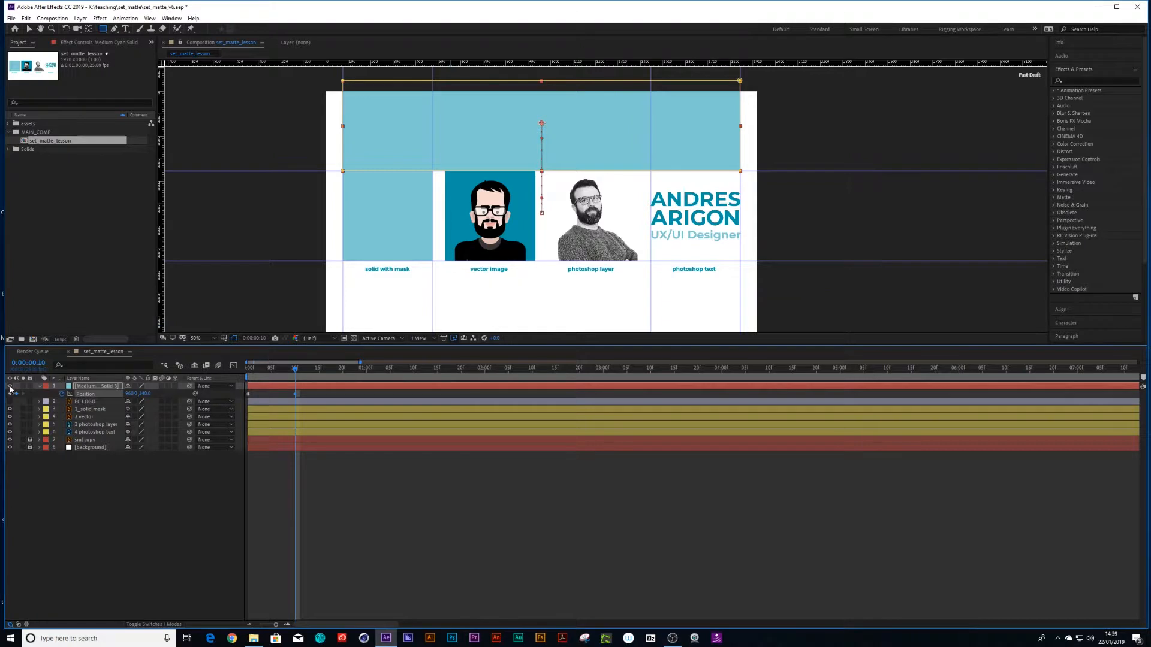
# Hide the teal solid layer from view.
pyautogui.click(10, 386)
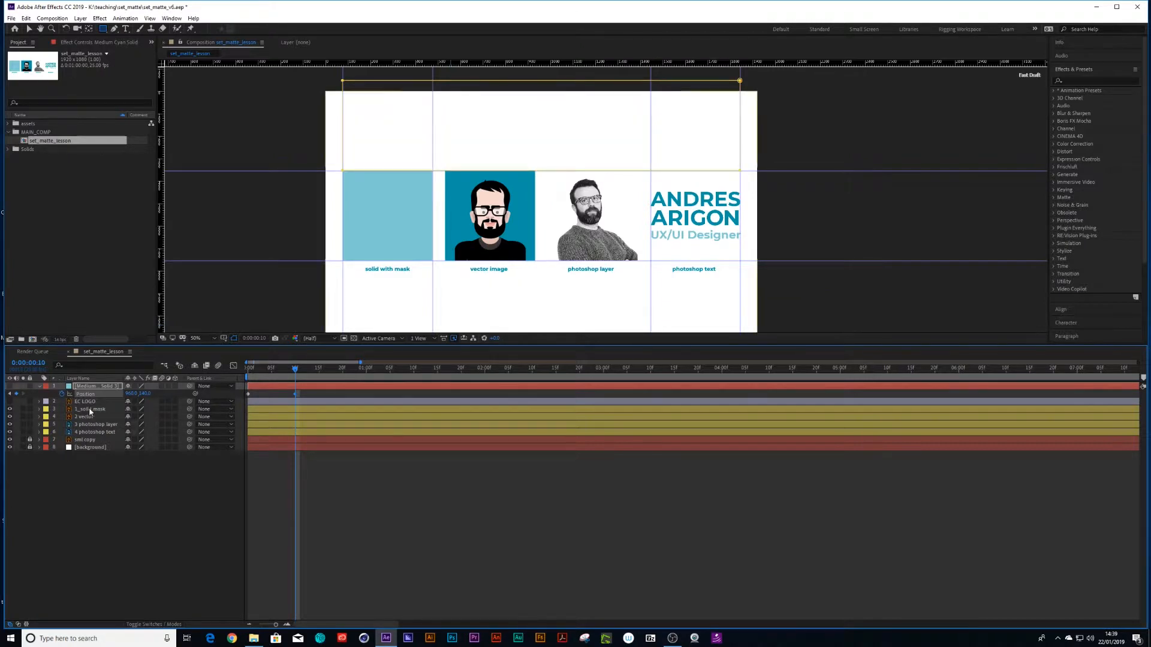
pyautogui.click(1117, 83)
pyautogui.write('s')
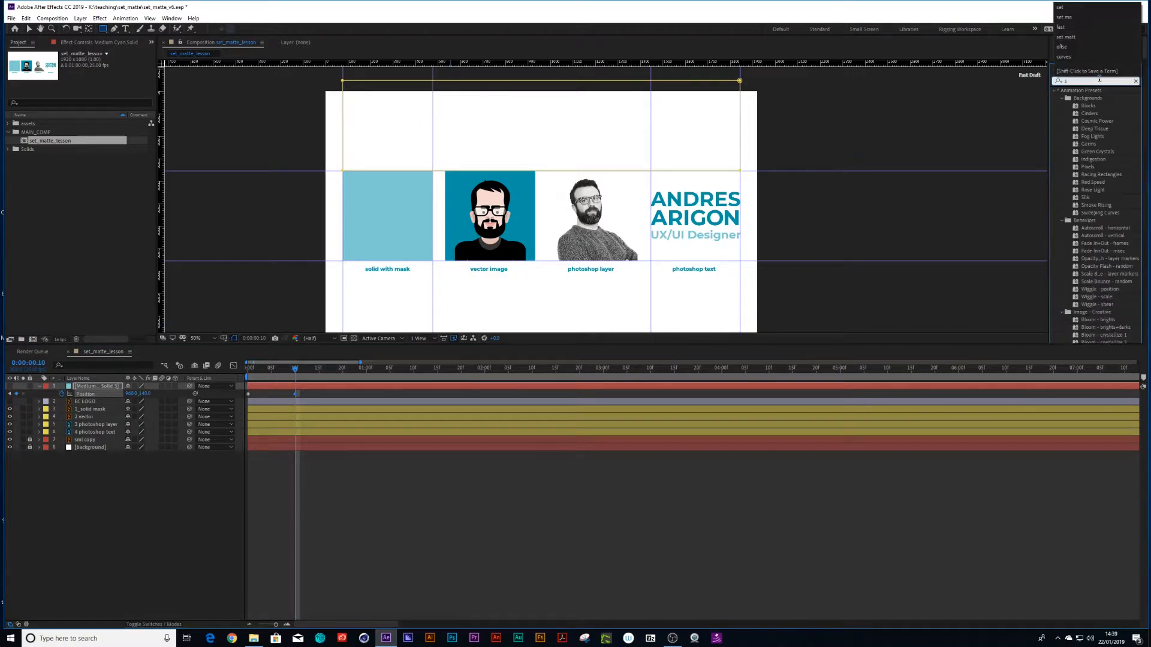
pyautogui.write('et matt')
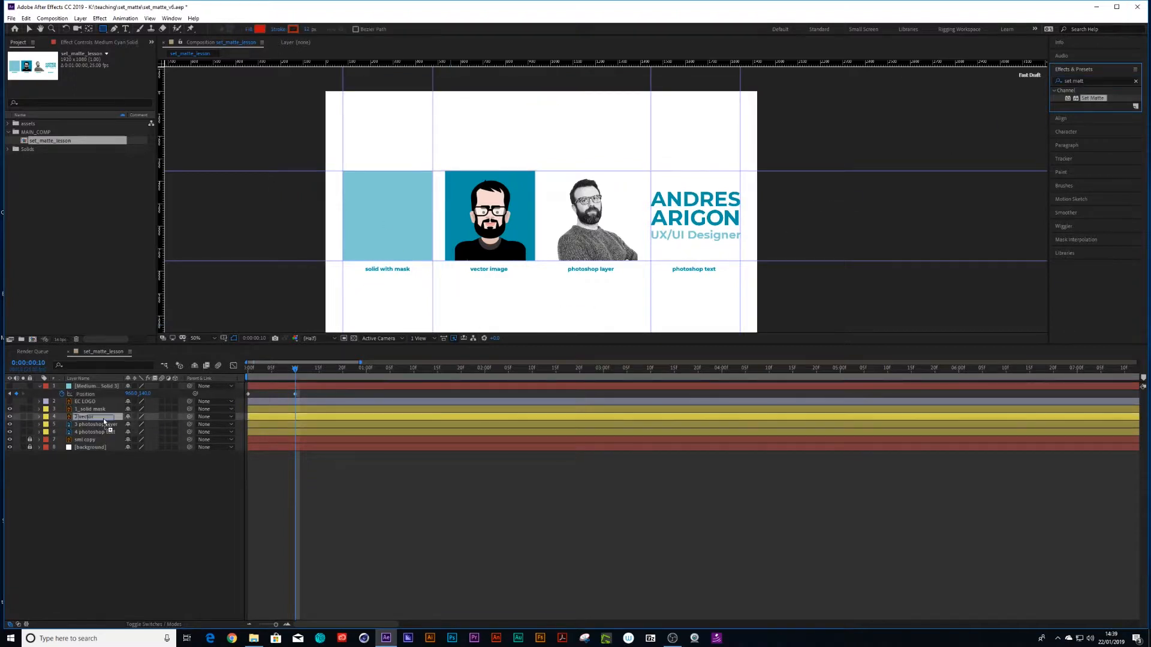
# Apply Set Matte to the 1_solid mask layer, taking its matte from the teal solid.
pyautogui.moveTo(1094, 98); pyautogui.dragTo(112, 411)
pyautogui.moveTo(248, 368); pyautogui.dragTo(272, 369)
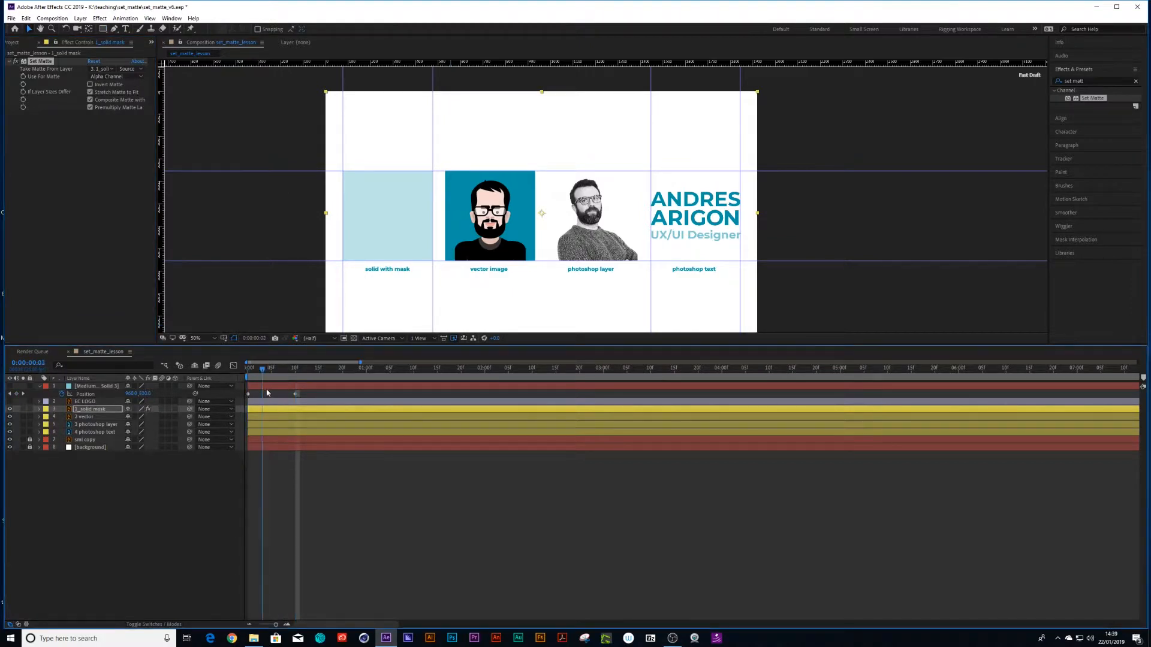
pyautogui.click(101, 69)
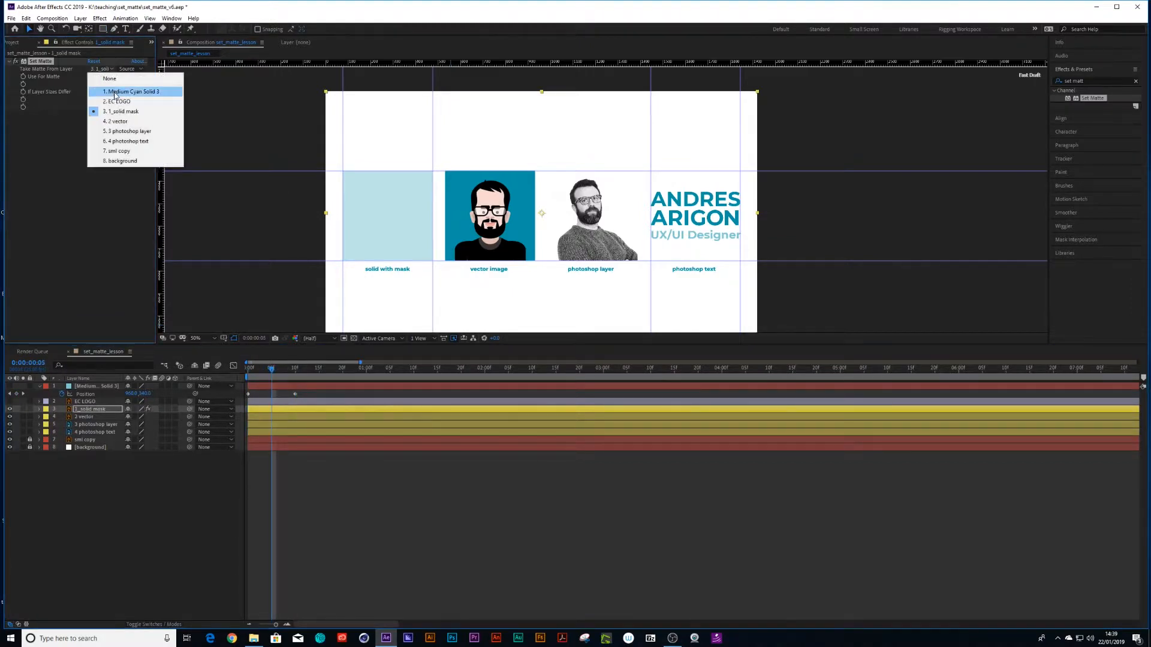
pyautogui.click(112, 90)
# Select the teal solid layer to rename it.
pyautogui.click(88, 386)
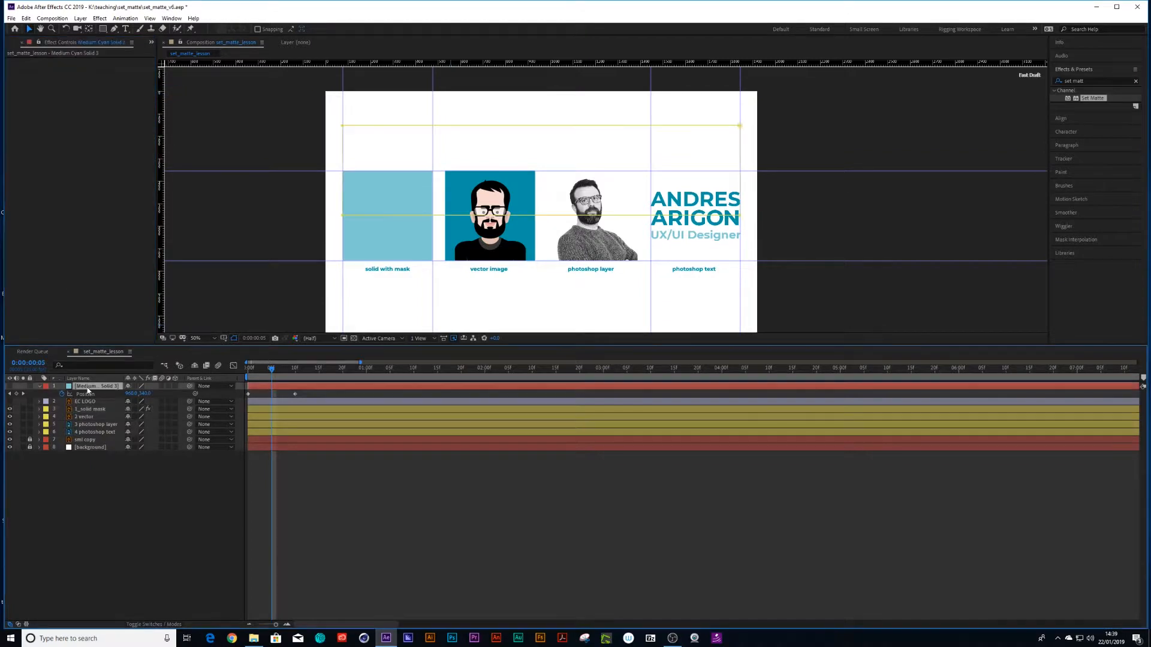
pyautogui.press('Return')
pyautogui.write('me')
# Rename the teal solid layer to MATTE in capitals.
pyautogui.press('capslock')
pyautogui.write('M')
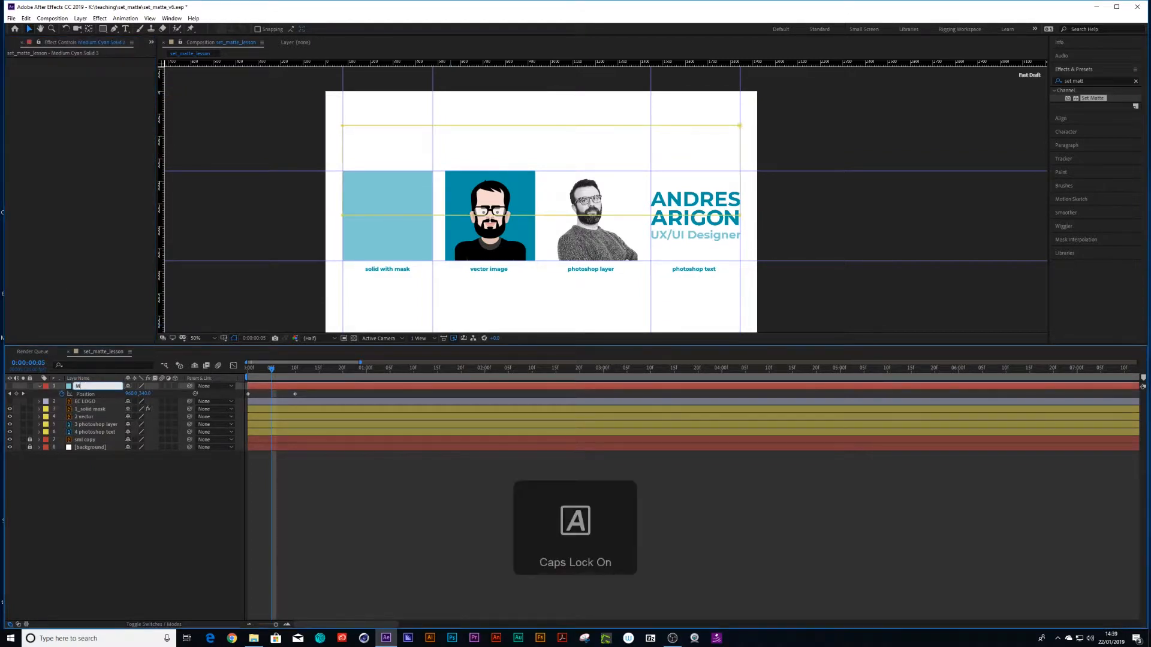
pyautogui.write('ATTE')
pyautogui.press('Return')
# Keep 1. MATTE as the solid mask layer's Take Matte From Layer source and preview.
pyautogui.click(89, 409)
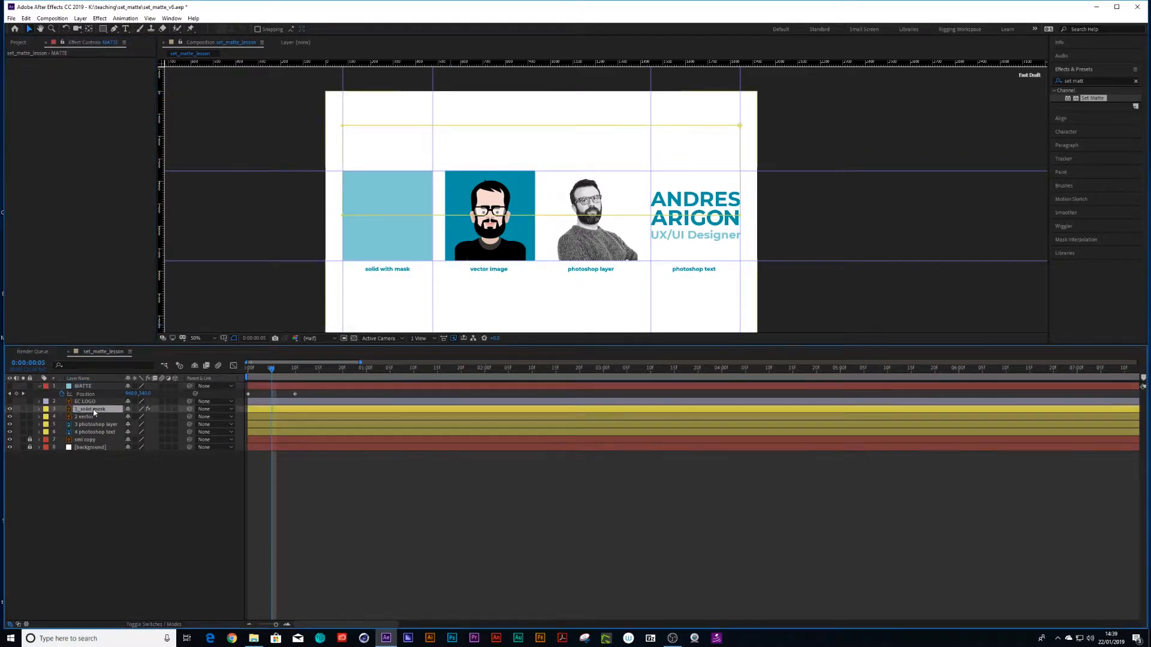
pyautogui.click(101, 68)
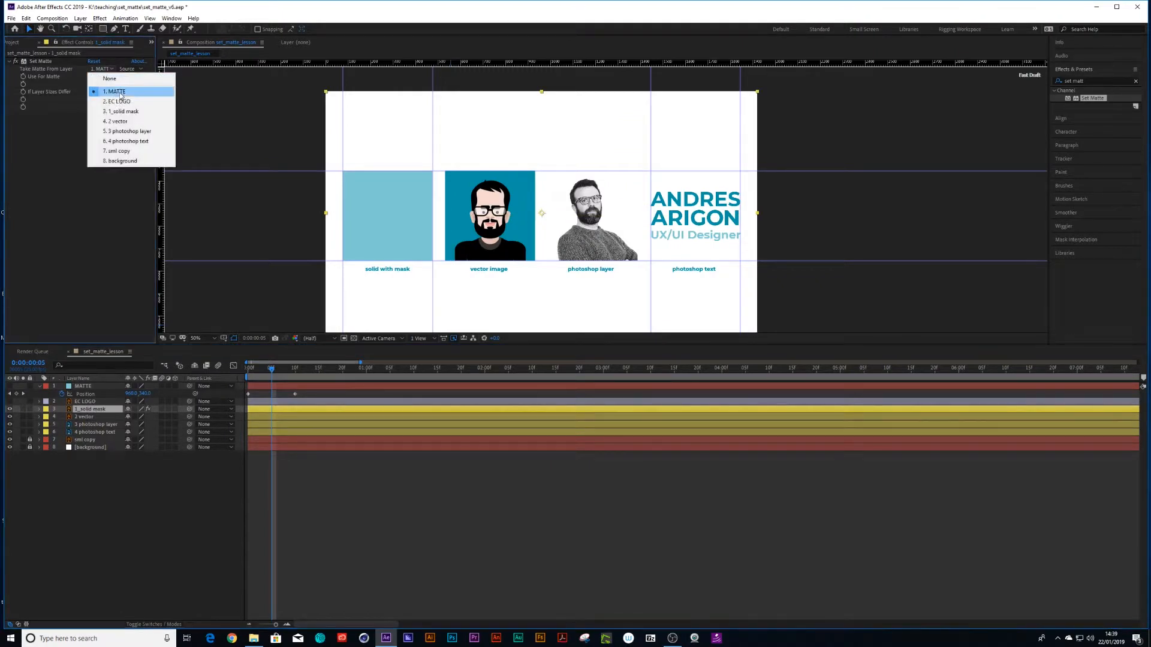
pyautogui.click(119, 92)
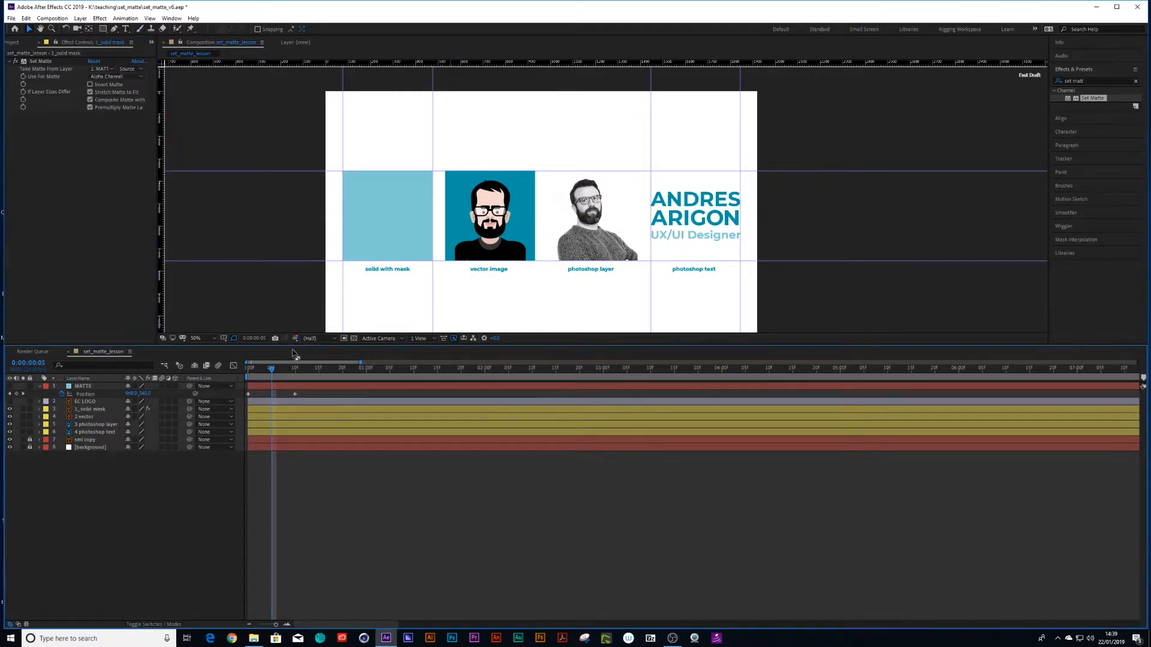
pyautogui.moveTo(271, 367); pyautogui.dragTo(251, 369)
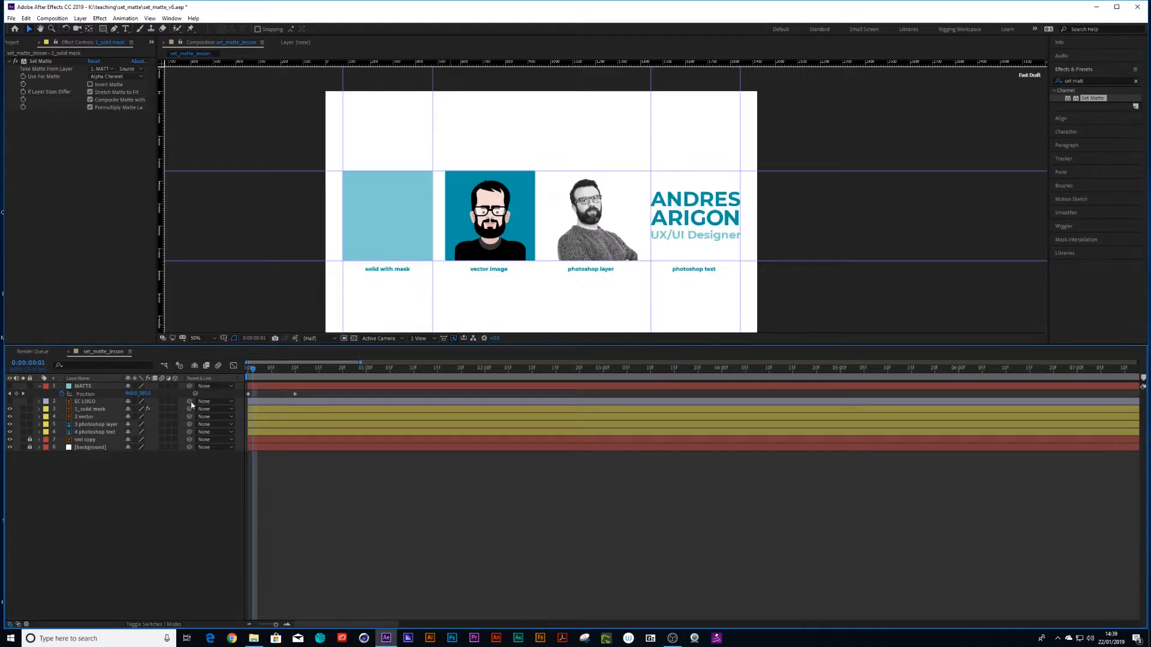
pyautogui.click(88, 410)
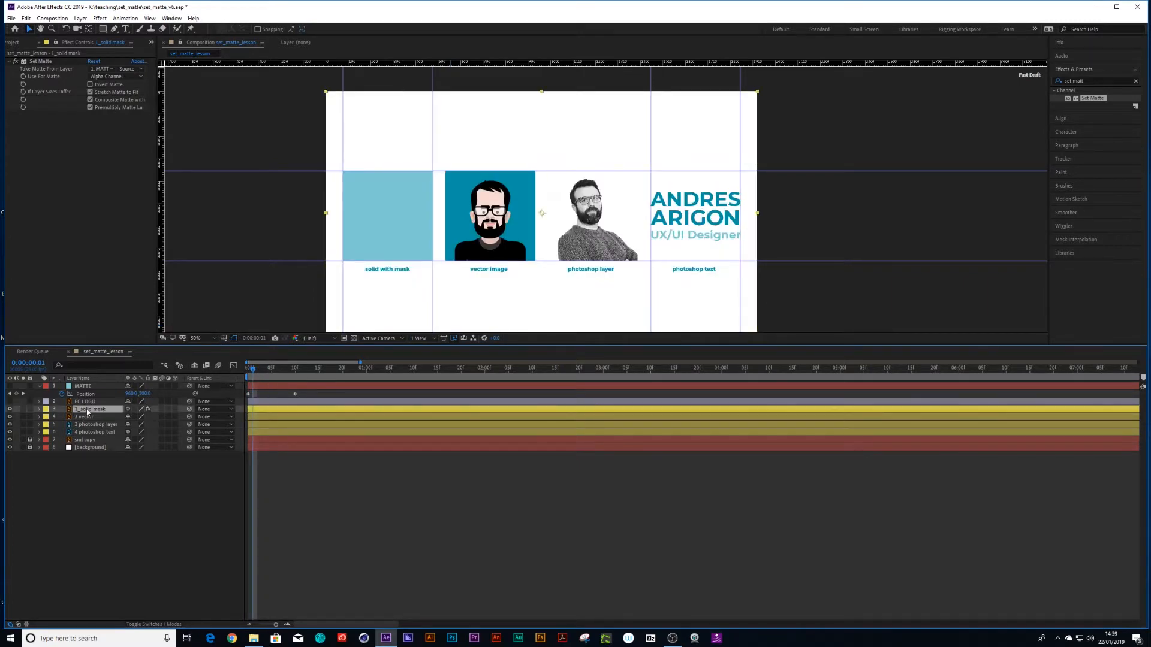
pyautogui.click(137, 412)
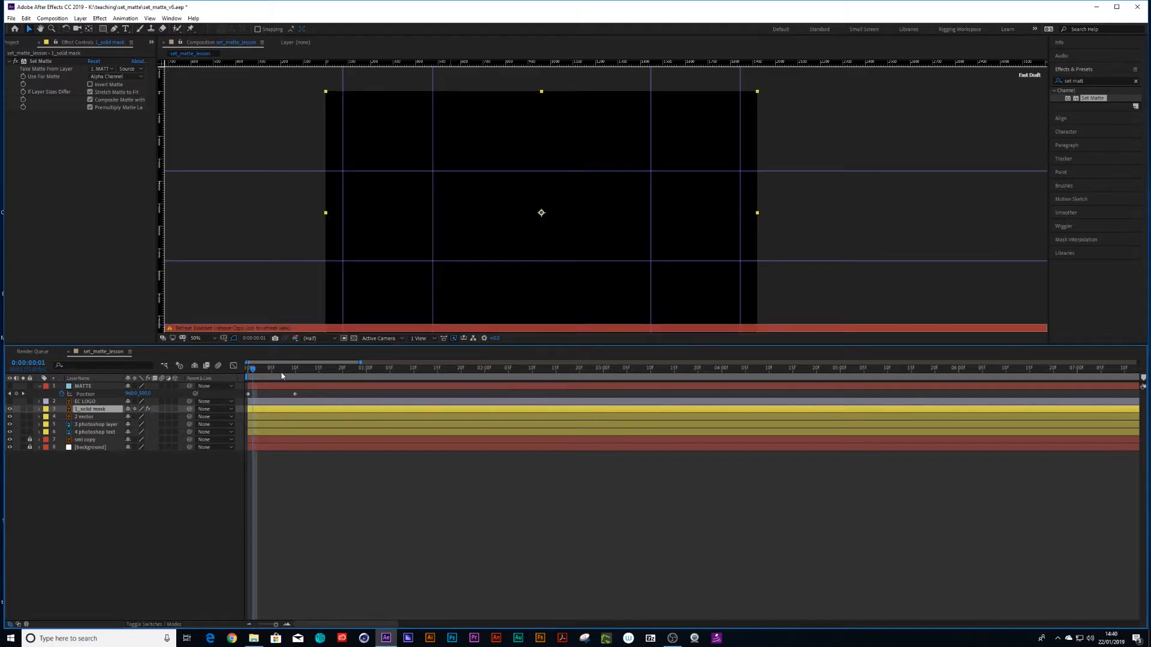
pyautogui.press('capslock')
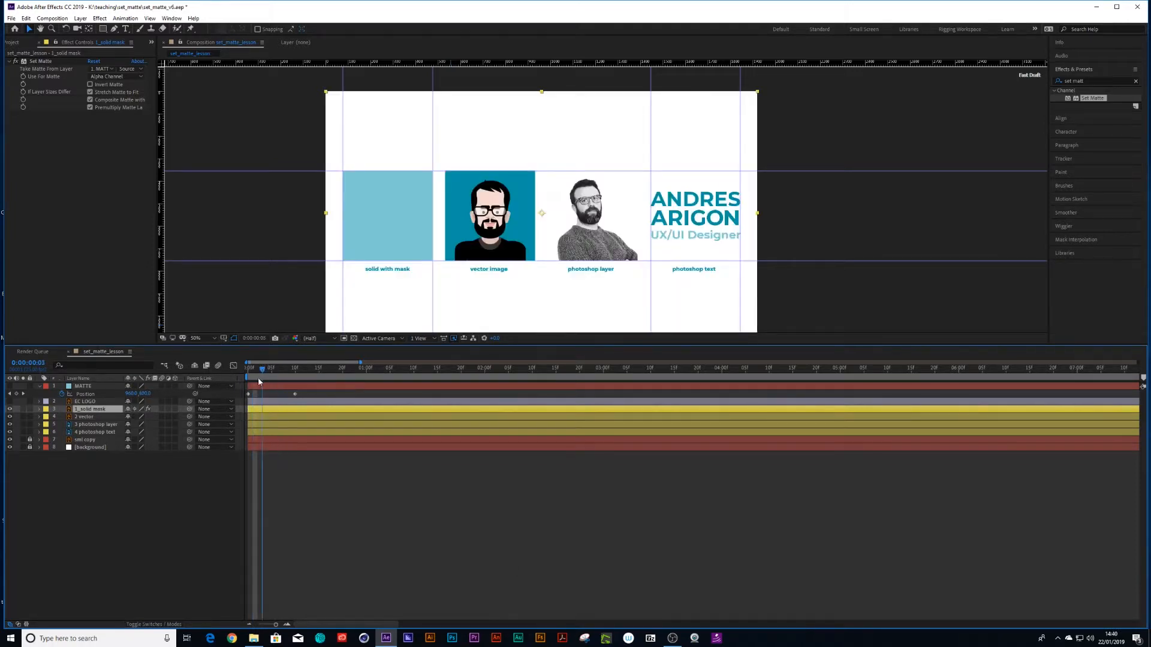
pyautogui.moveTo(267, 372)
pyautogui.mouseDown()
pyautogui.moveTo(290, 371)
pyautogui.moveTo(275, 369)
pyautogui.mouseUp()
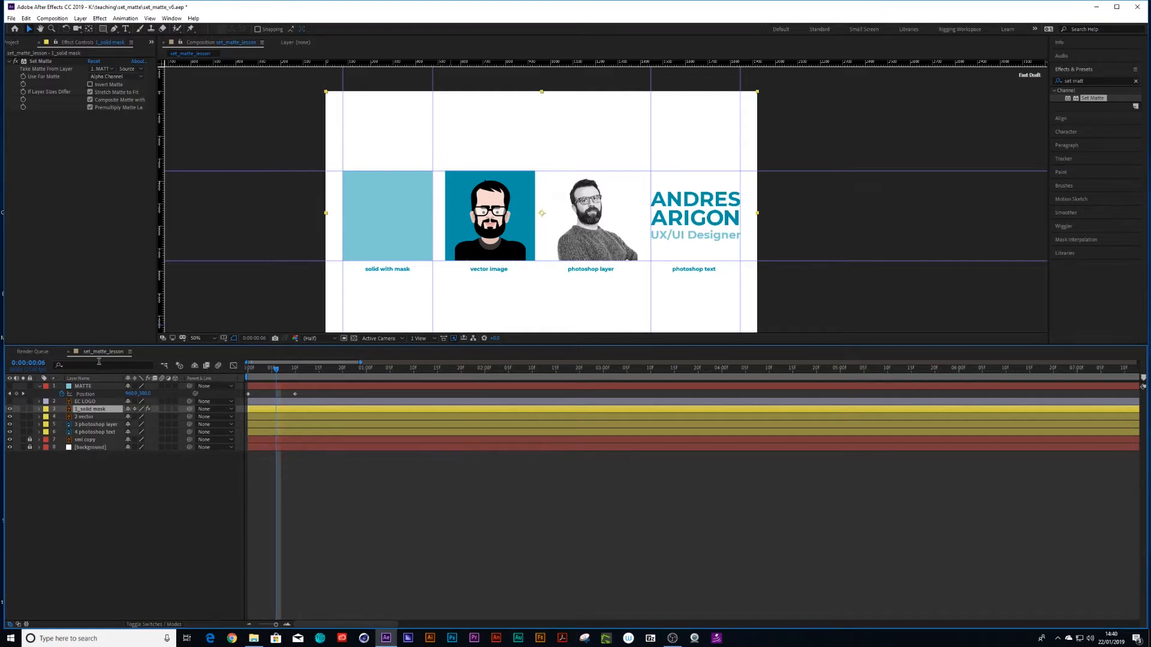
# Set the solid mask's Set Matte to use the MATTE layer's masks.
pyautogui.click(88, 389)
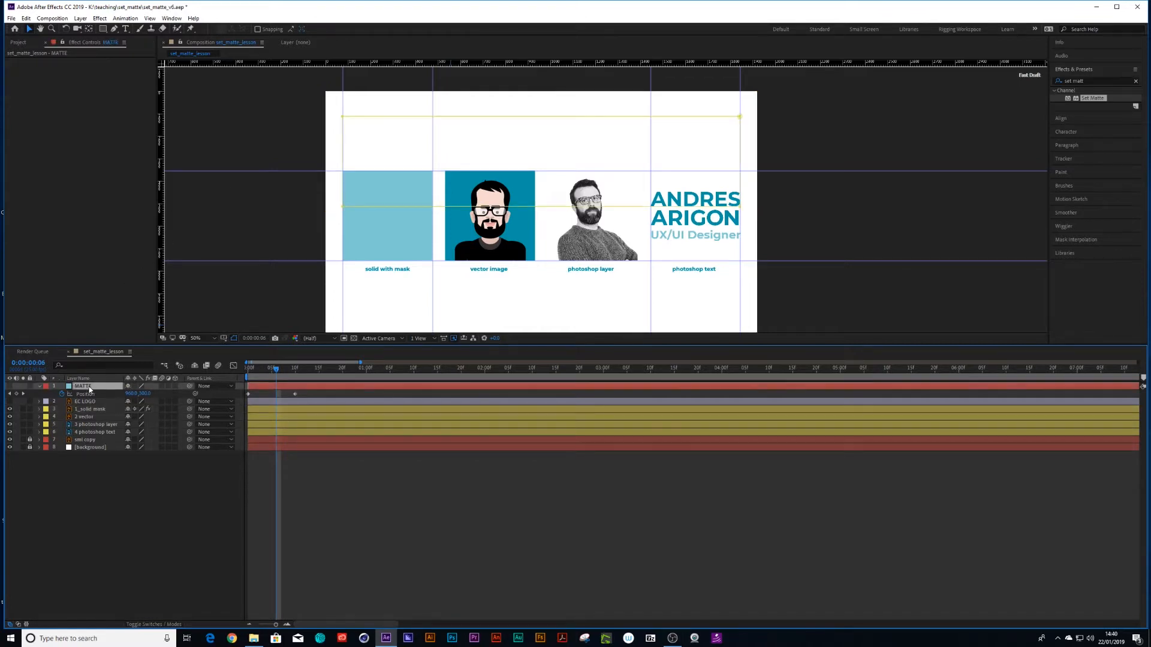
pyautogui.click(90, 410)
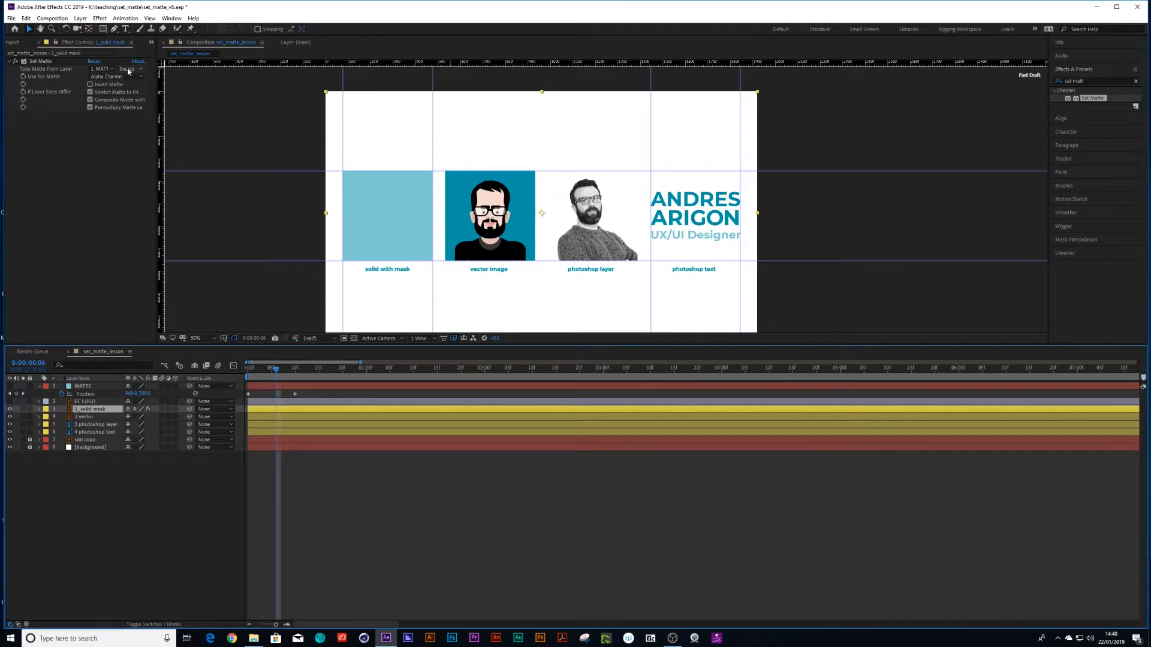
pyautogui.click(129, 70)
pyautogui.click(261, 369)
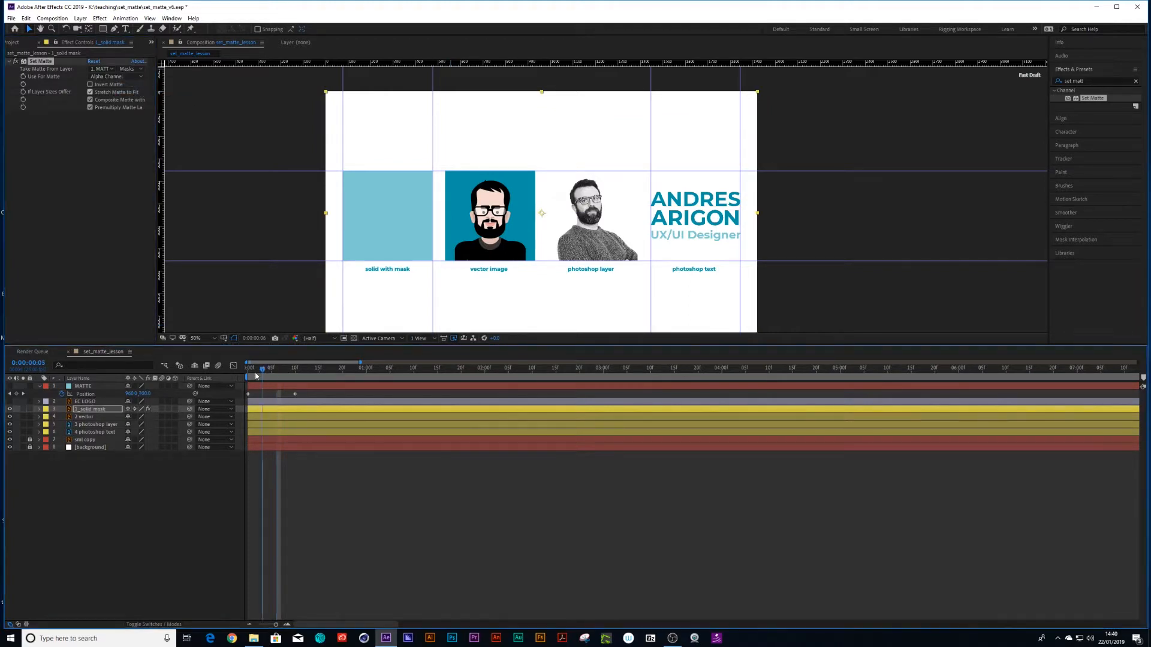
pyautogui.moveTo(256, 369); pyautogui.dragTo(272, 371)
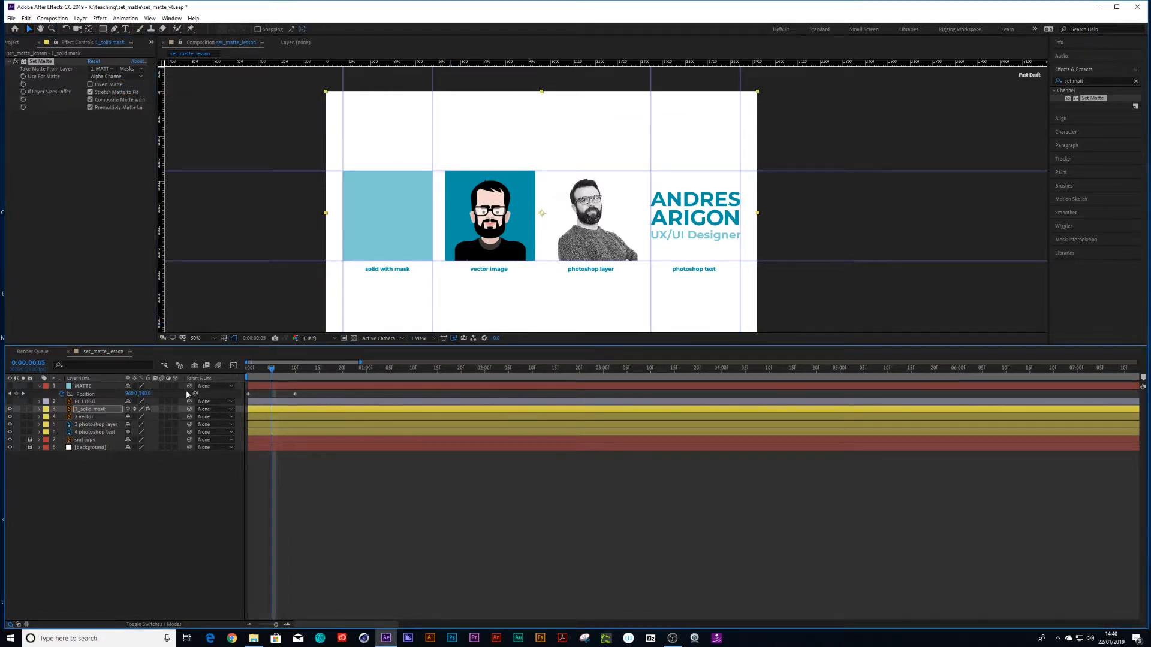
# Toggle the solid's matte effect on and preview the wipe over the first frames.
pyautogui.click(132, 396)
pyautogui.click(153, 378)
pyautogui.click(85, 387)
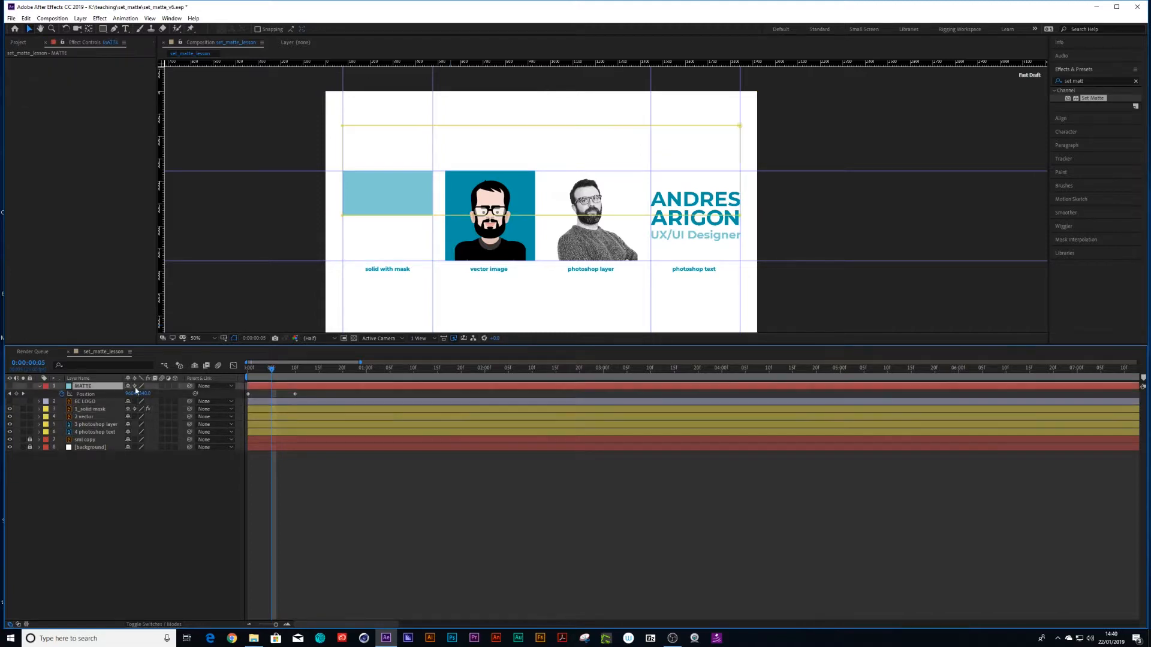
pyautogui.moveTo(272, 369); pyautogui.dragTo(249, 369)
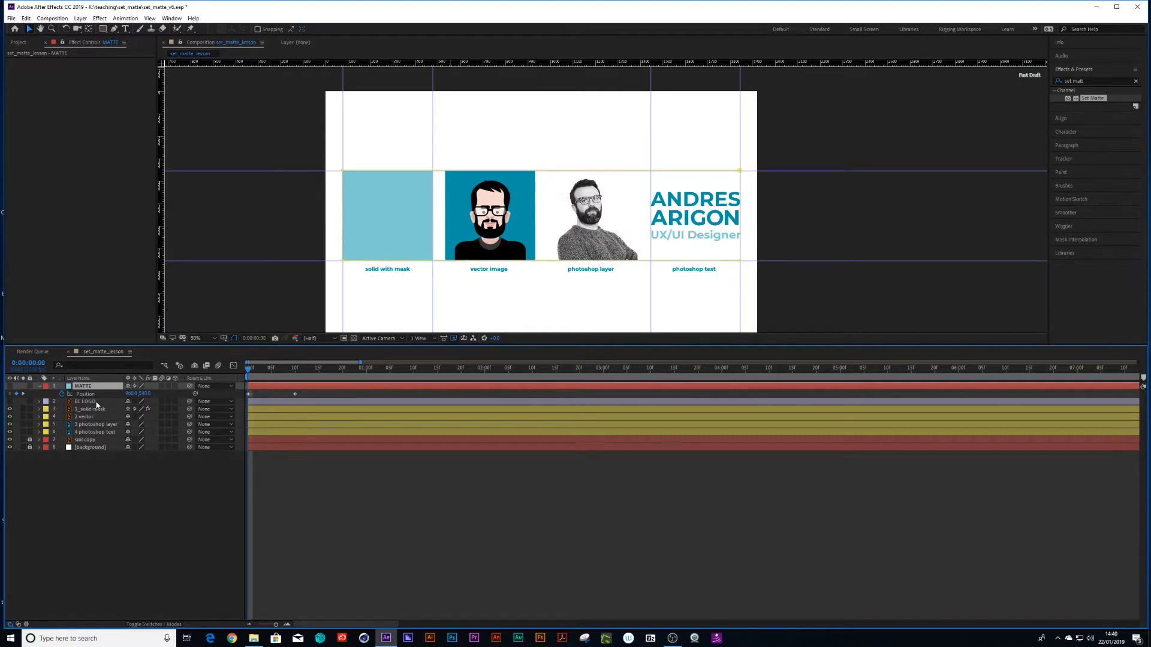
# Copy the solid's Set Matte effect onto the vector image layer and preview the wipe.
pyautogui.click(90, 417)
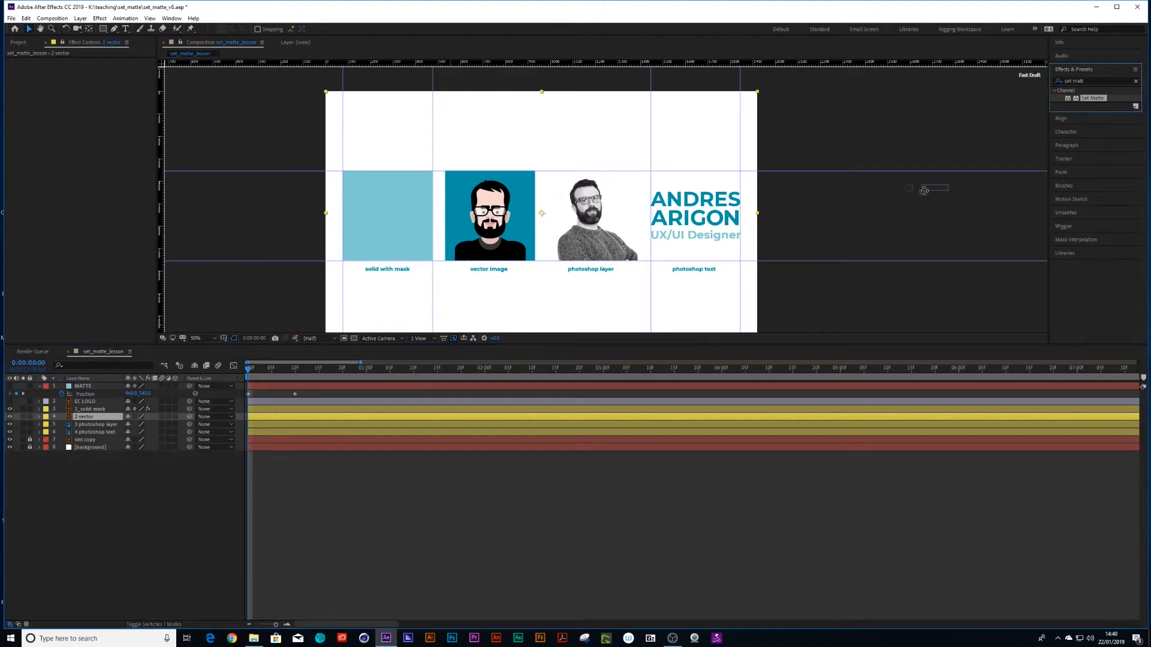
pyautogui.click(100, 411)
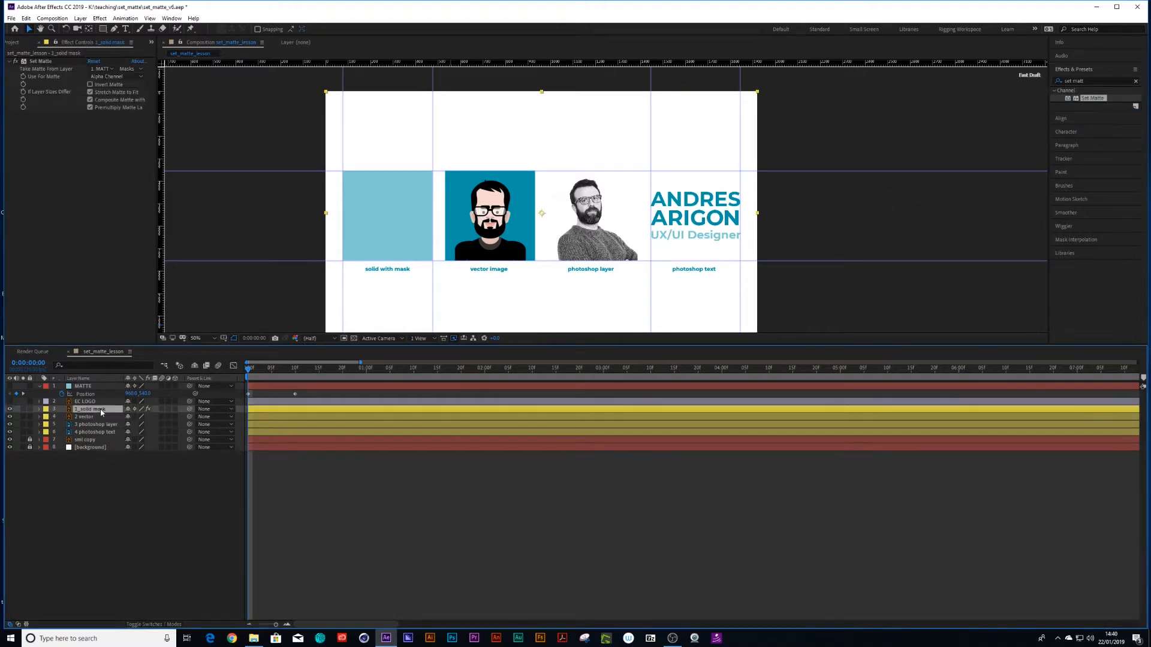
pyautogui.click(45, 60)
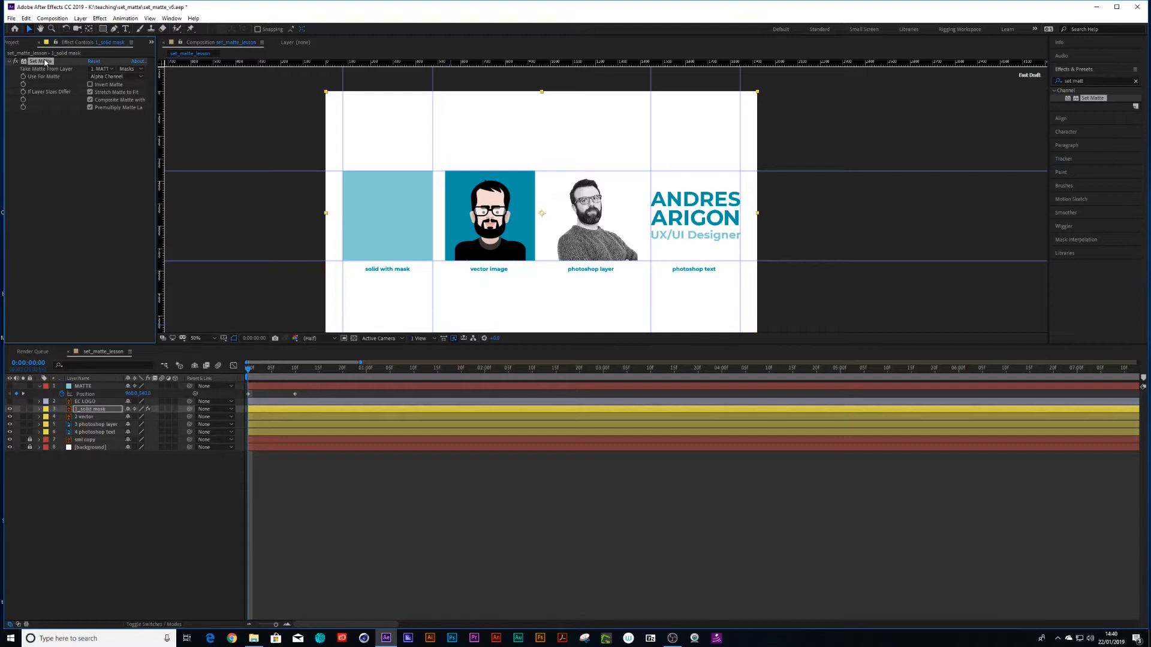
pyautogui.click(82, 417)
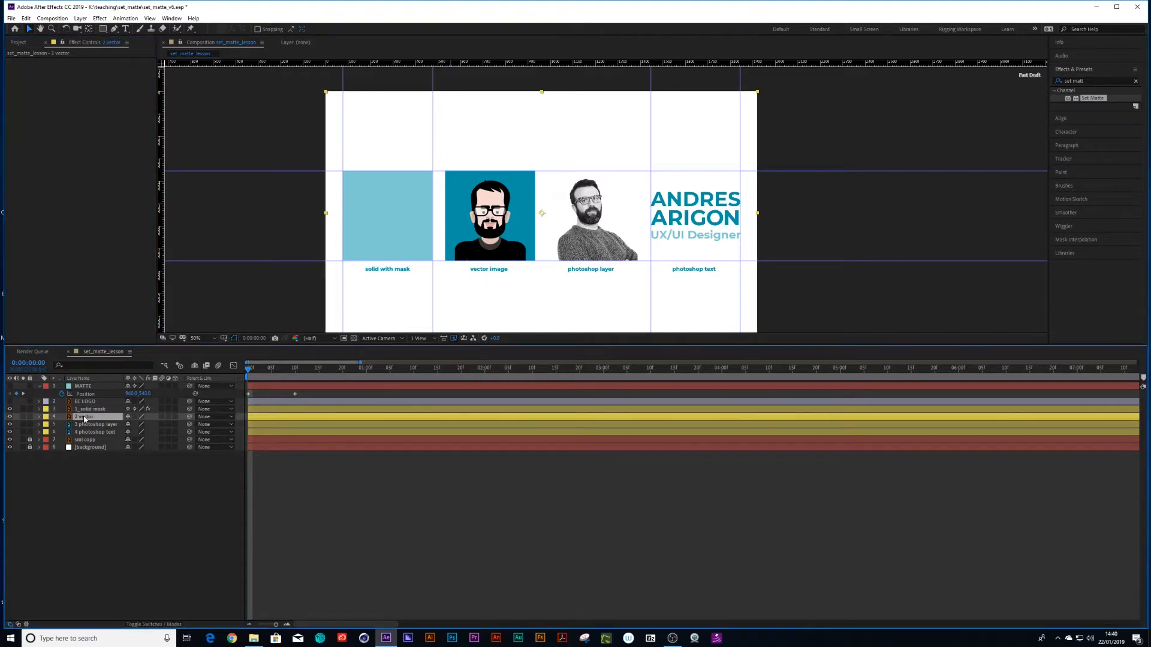
pyautogui.hotkey('ctrl', 'v')
pyautogui.moveTo(249, 368); pyautogui.dragTo(250, 368)
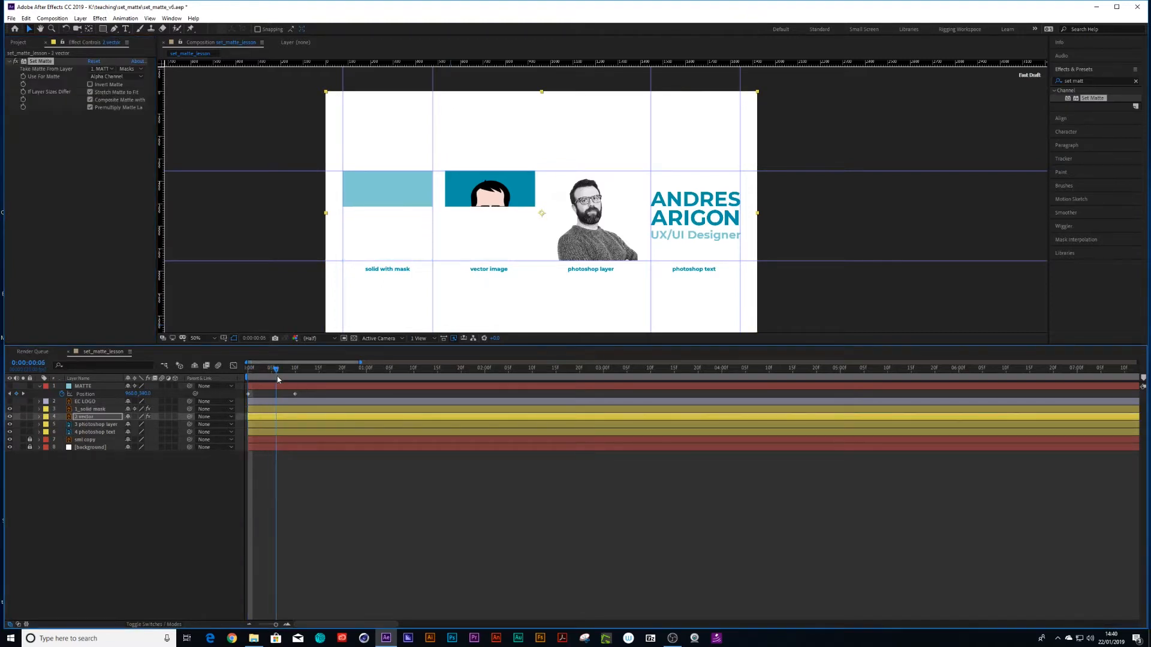
# Paste the Set Matte effect onto the photoshop layer as well.
pyautogui.click(106, 425)
pyautogui.hotkey('ctrl', 'v')
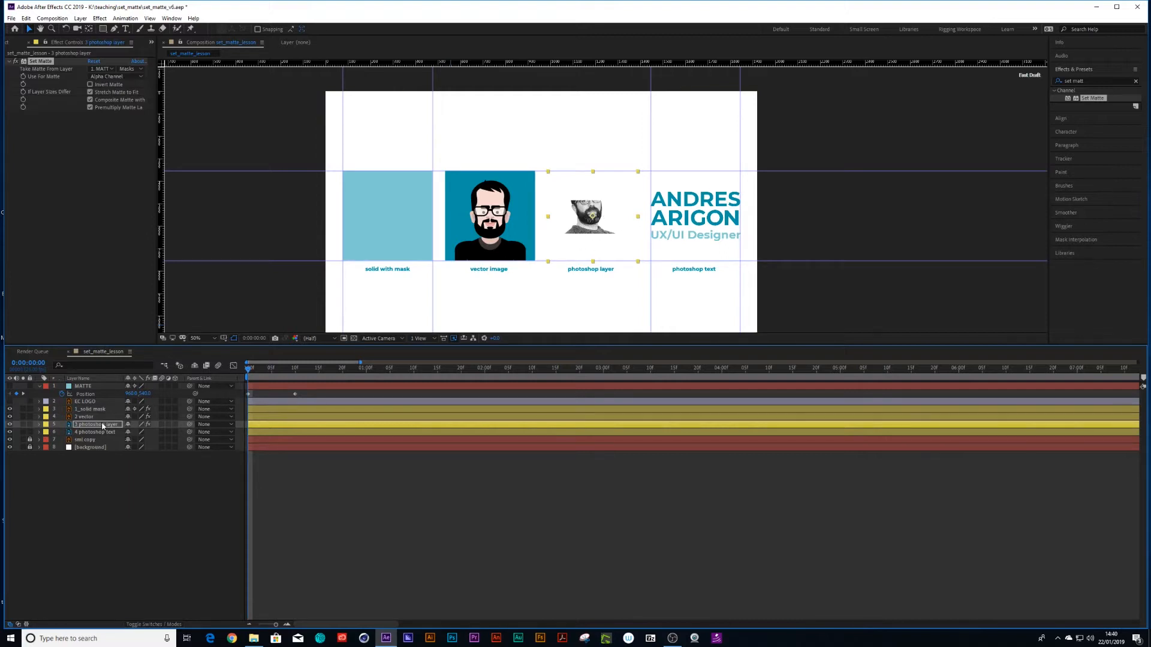
# Pre-compose the photoshop layer leaving all attributes, restoring the portrait to full size.
pyautogui.hotkey('ctrl', 'shift', 'c')
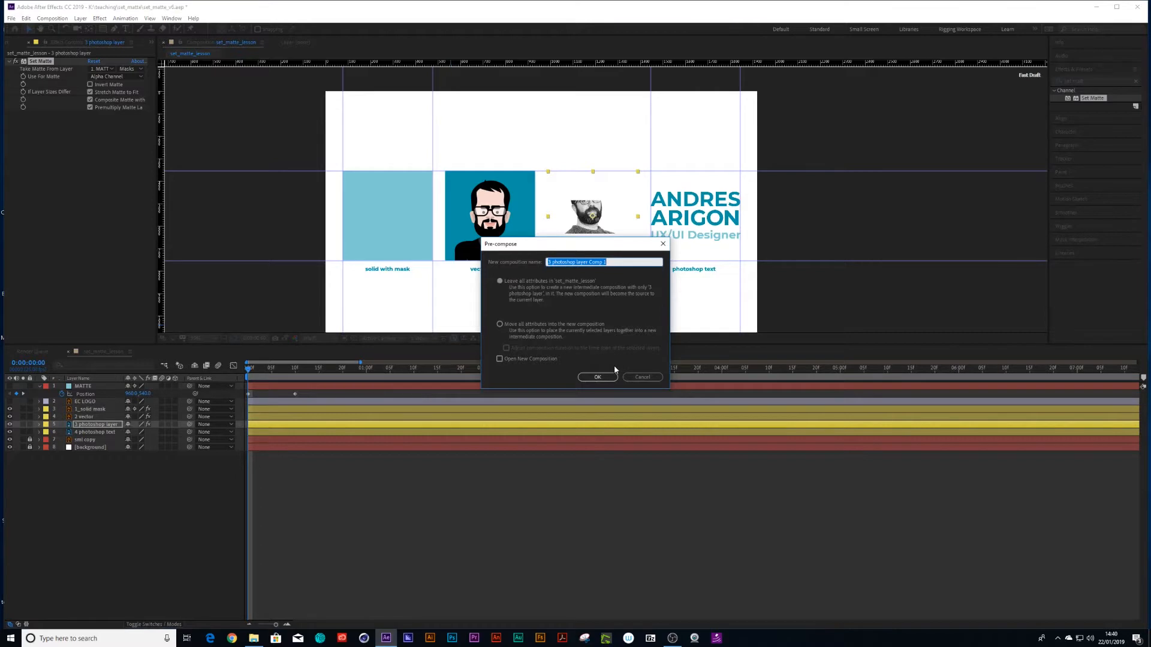
pyautogui.click(598, 376)
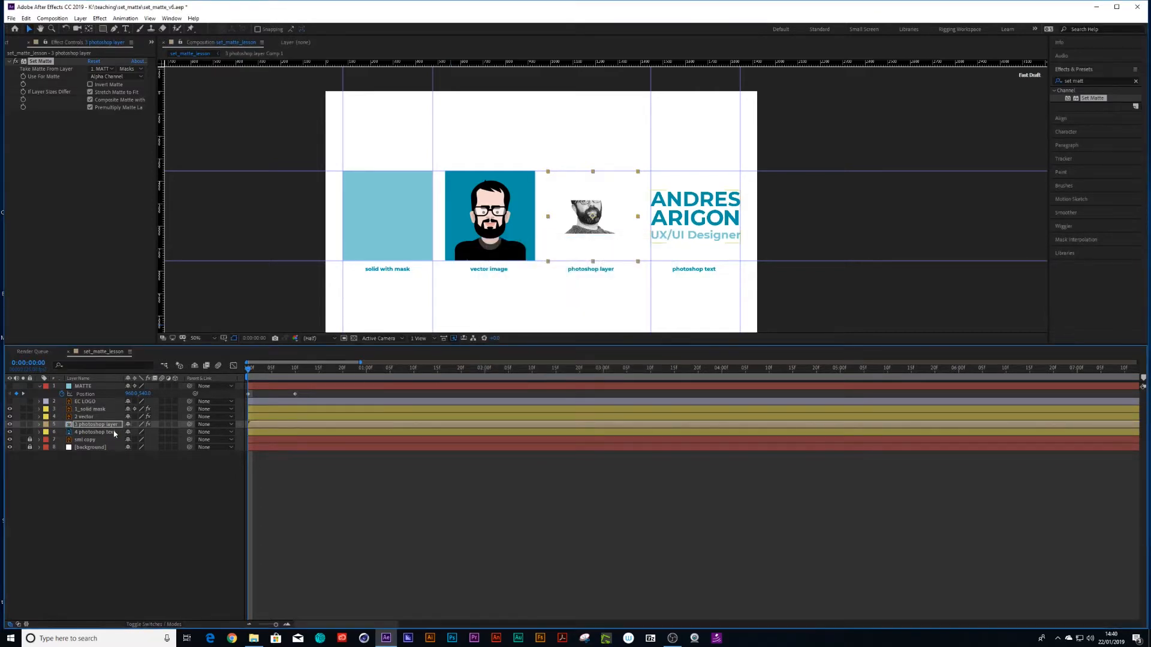
pyautogui.click(137, 425)
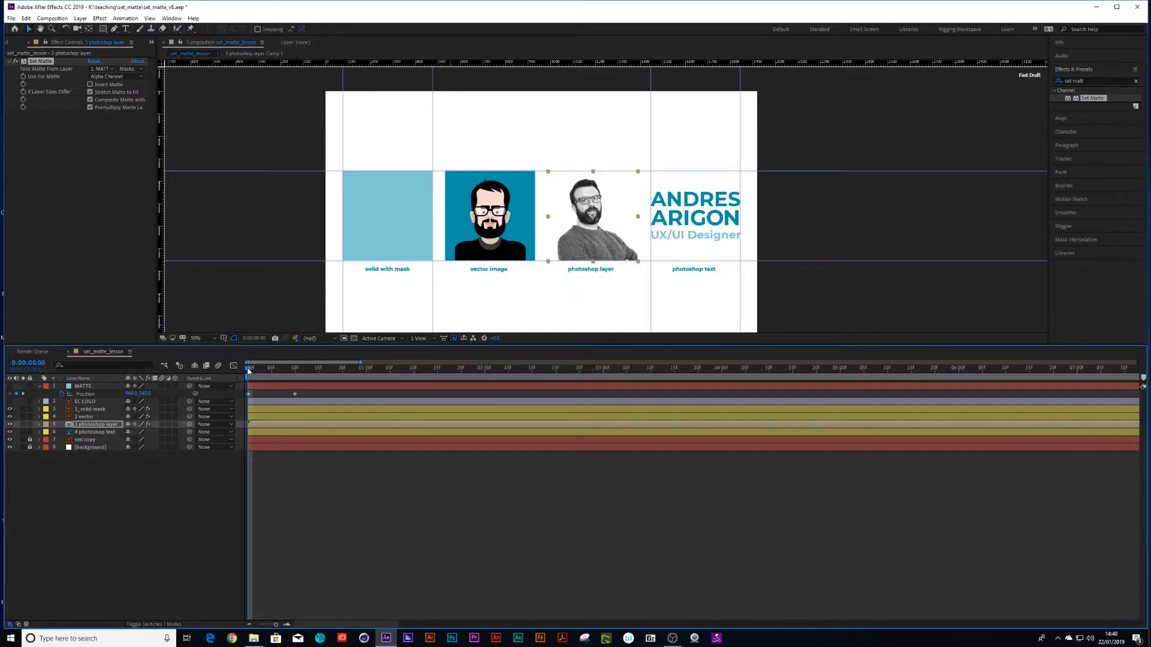
pyautogui.moveTo(251, 367)
pyautogui.mouseDown()
pyautogui.moveTo(278, 370)
pyautogui.moveTo(250, 367)
pyautogui.mouseUp()
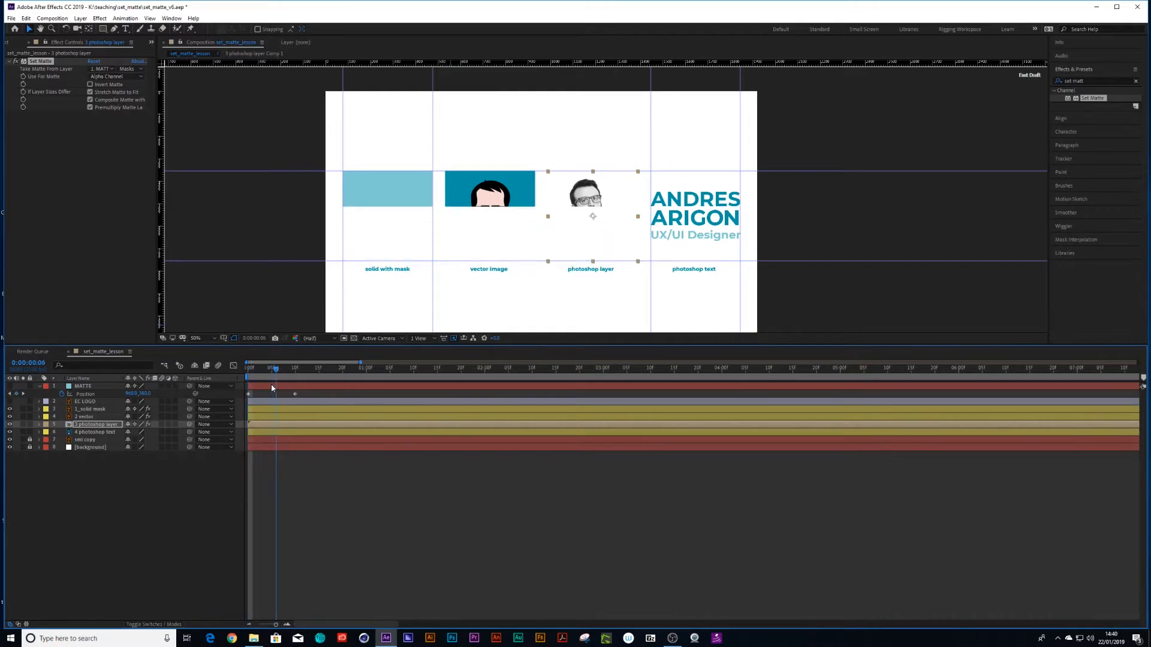
# Paste the Set Matte effect onto the photoshop text layer and preview.
pyautogui.click(99, 432)
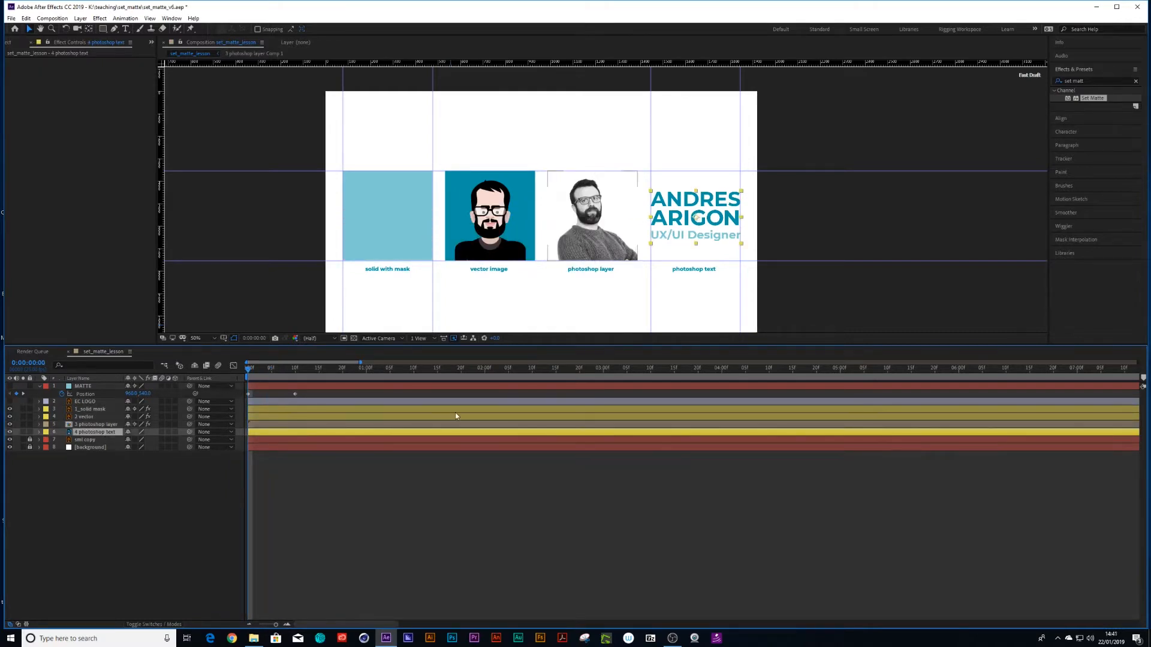
pyautogui.hotkey('ctrl', 'alt', 'shift', 'e')
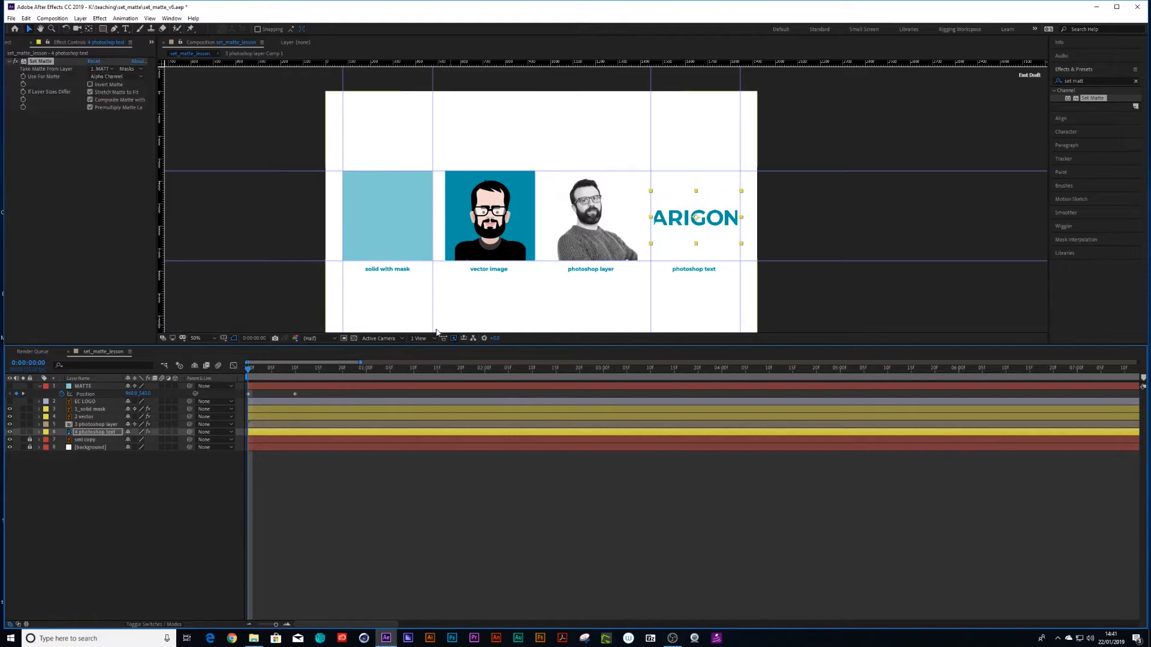
pyautogui.moveTo(251, 368); pyautogui.dragTo(269, 368)
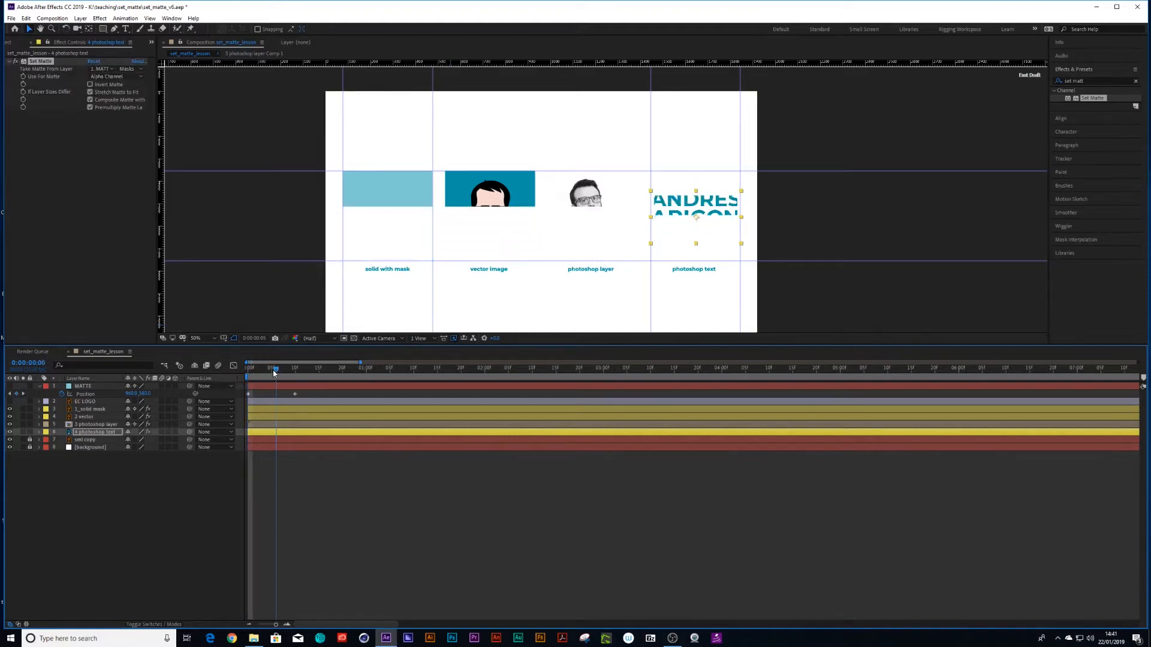
# Convert the photoshop text into editable text so it wipes off correctly.
pyautogui.rightClick(114, 432)
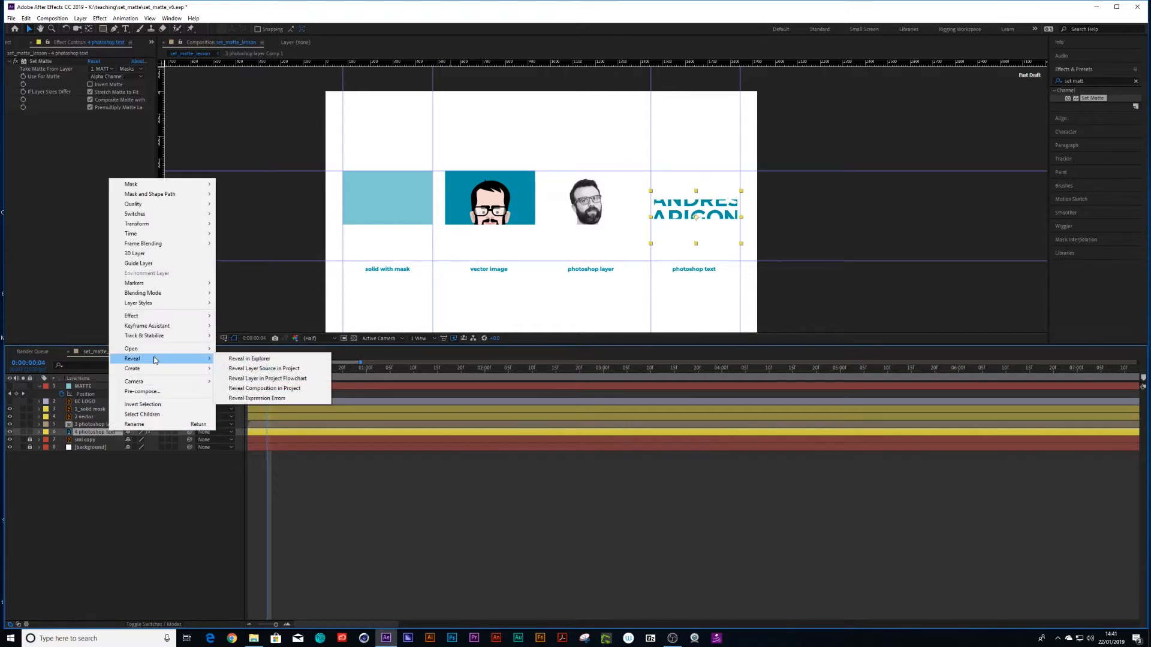
pyautogui.moveTo(133, 369)
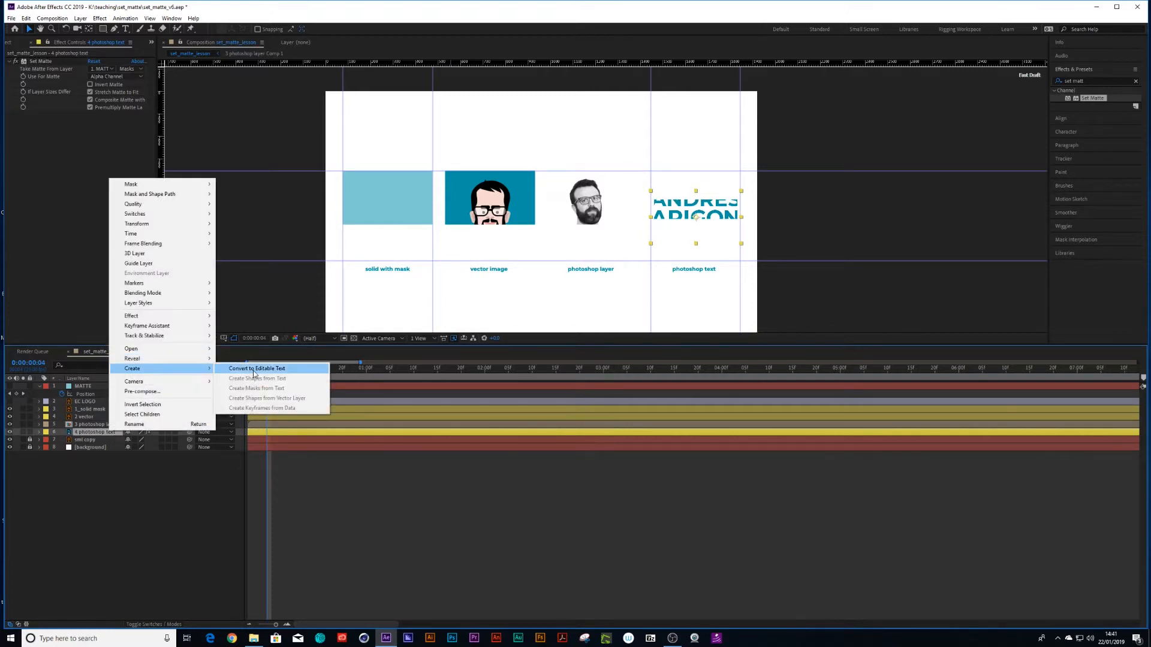
pyautogui.click(254, 370)
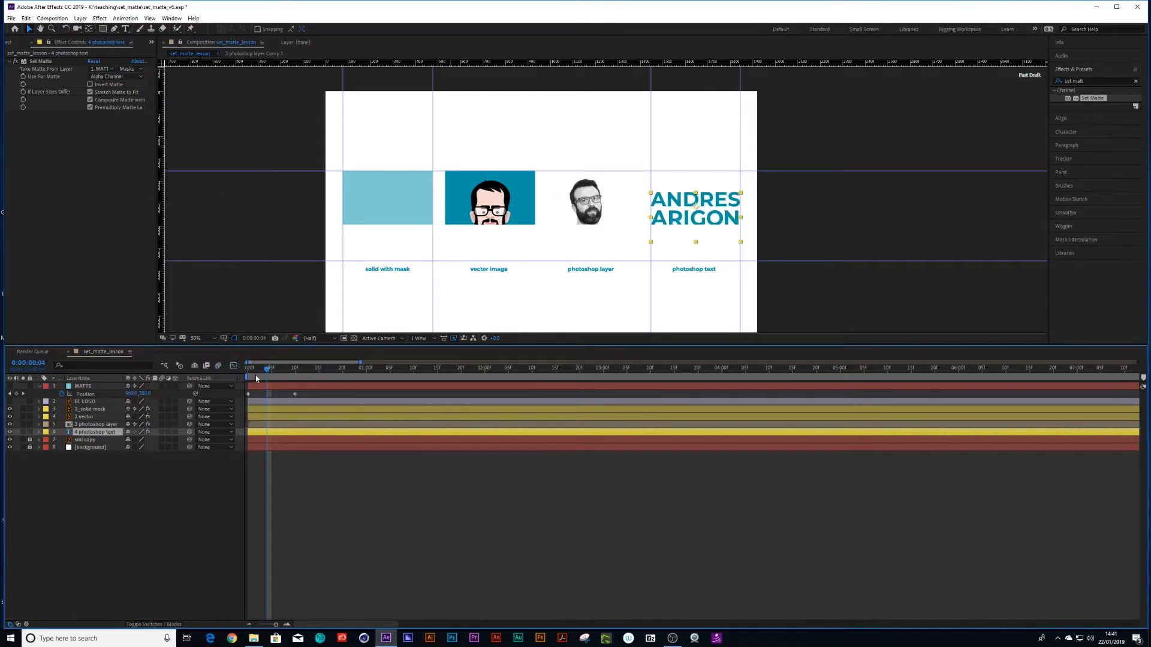
pyautogui.moveTo(250, 369); pyautogui.dragTo(275, 369)
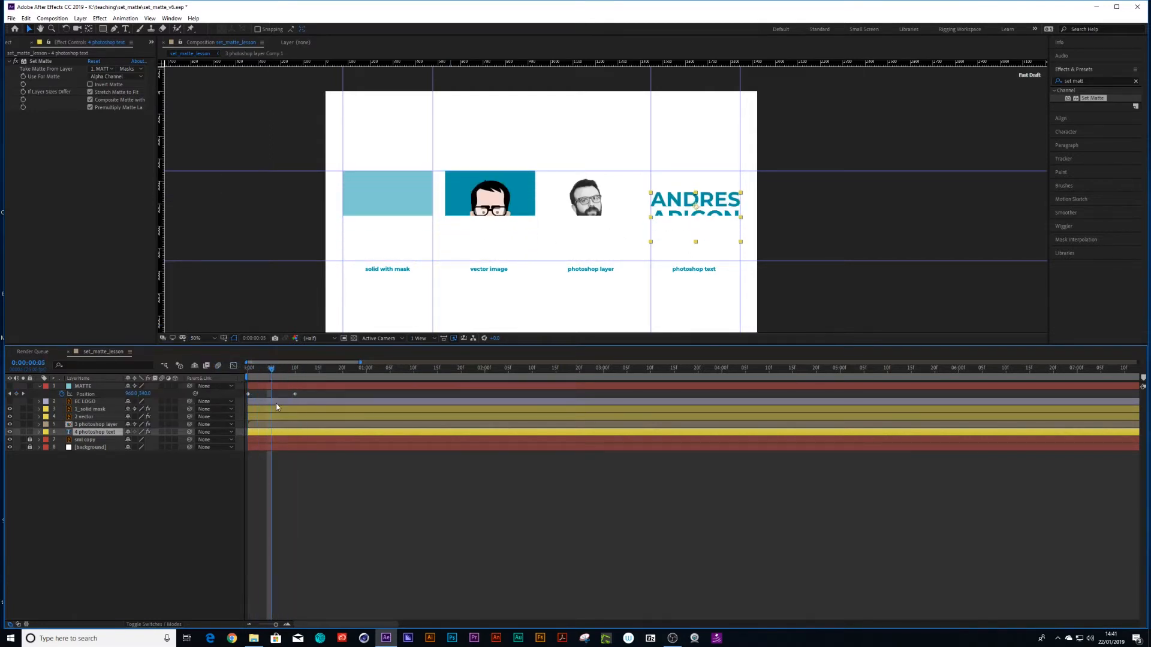
pyautogui.click(12, 402)
# Paste Set Matte onto the EC LOGO layer with Invert Matte checked so it wipes on.
pyautogui.click(82, 403)
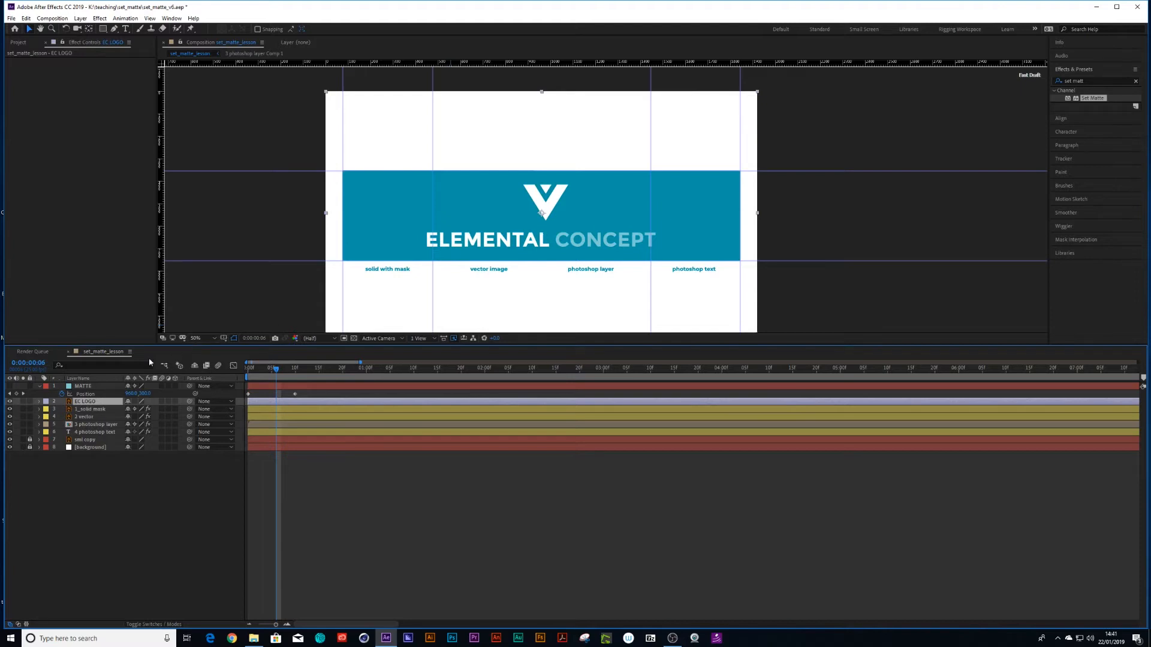
pyautogui.hotkey('ctrl', 'alt', 'shift', 'e')
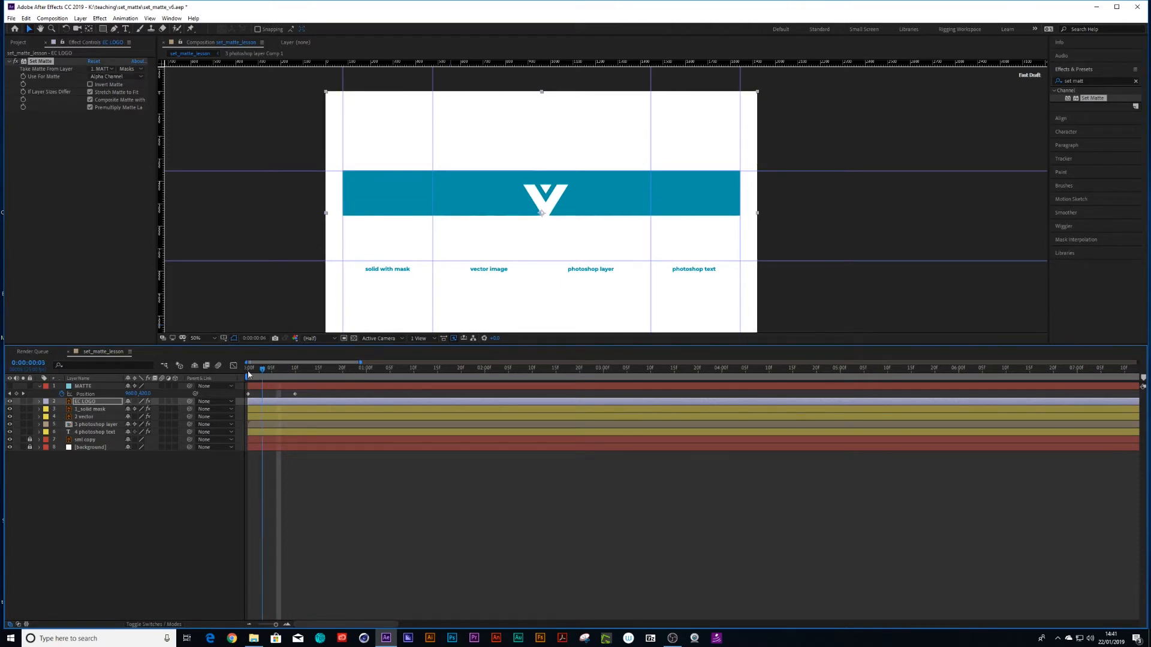
pyautogui.moveTo(276, 368)
pyautogui.mouseDown()
pyautogui.moveTo(251, 369)
pyautogui.moveTo(268, 368)
pyautogui.mouseUp()
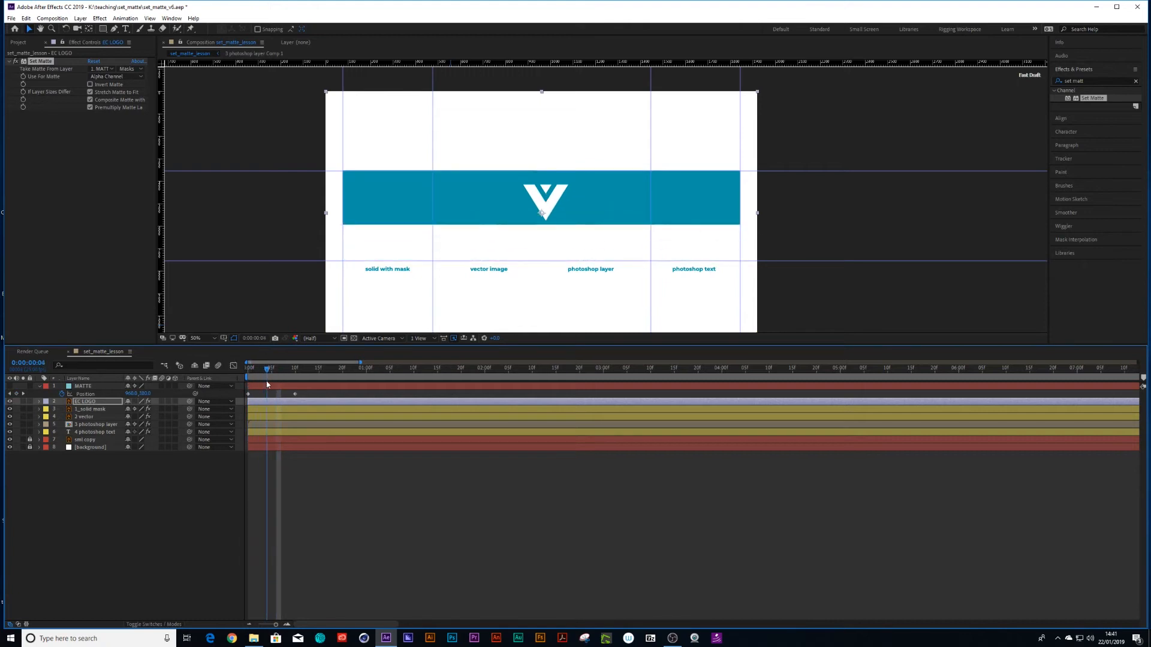
pyautogui.click(90, 84)
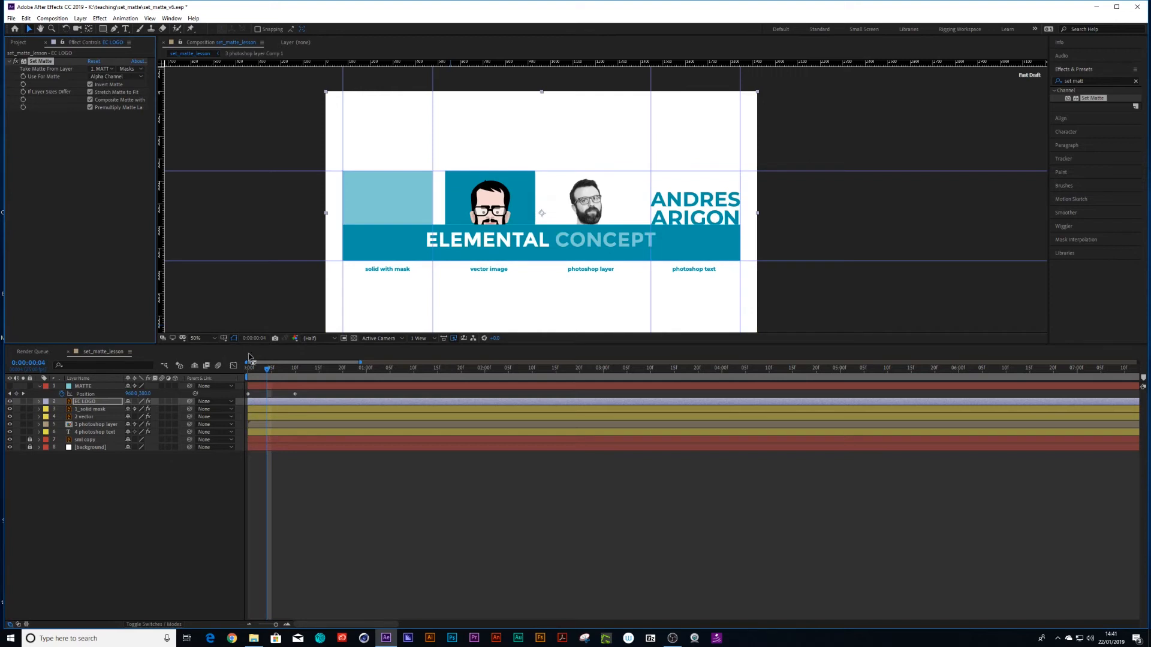
pyautogui.moveTo(268, 370); pyautogui.dragTo(297, 368)
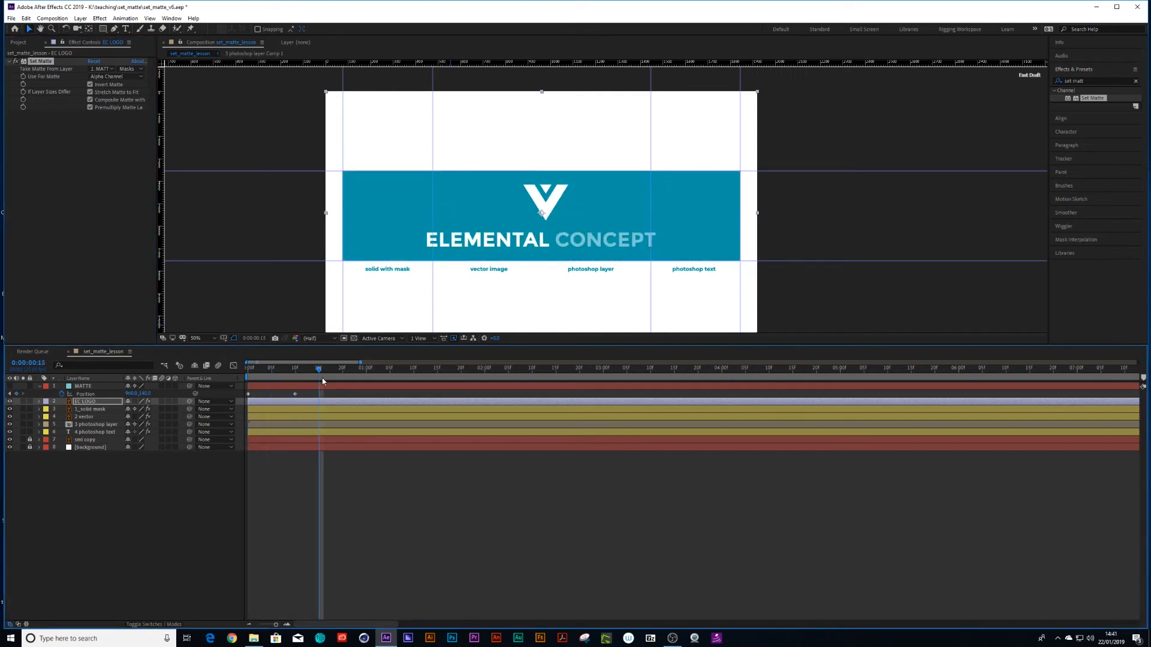